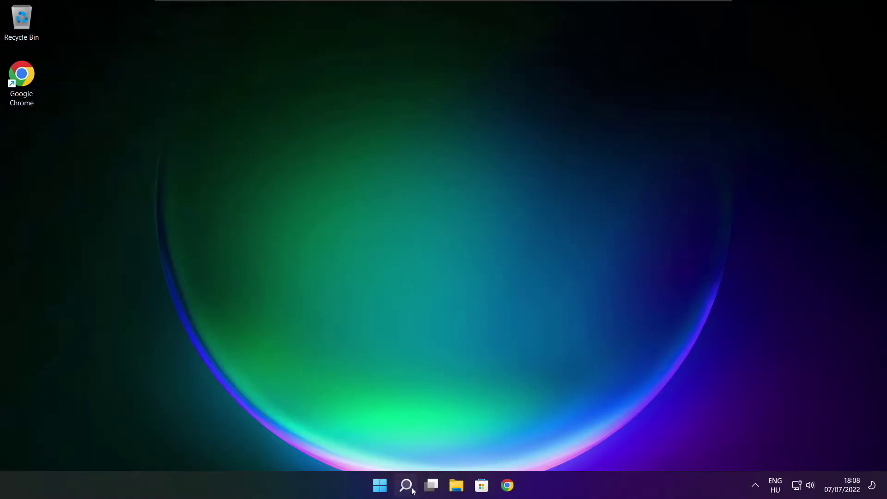
mouse_move(406, 485)
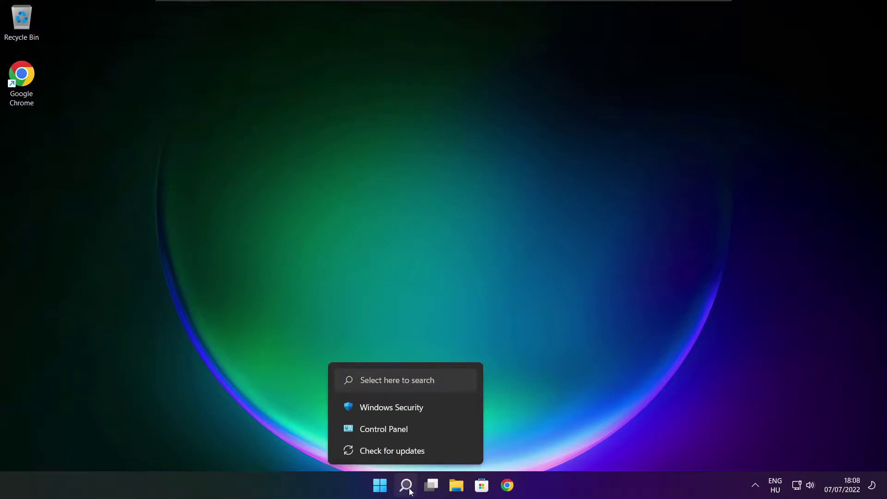
- Search Windows for 'device manager' and launch Device Manager from the best match
click(409, 490)
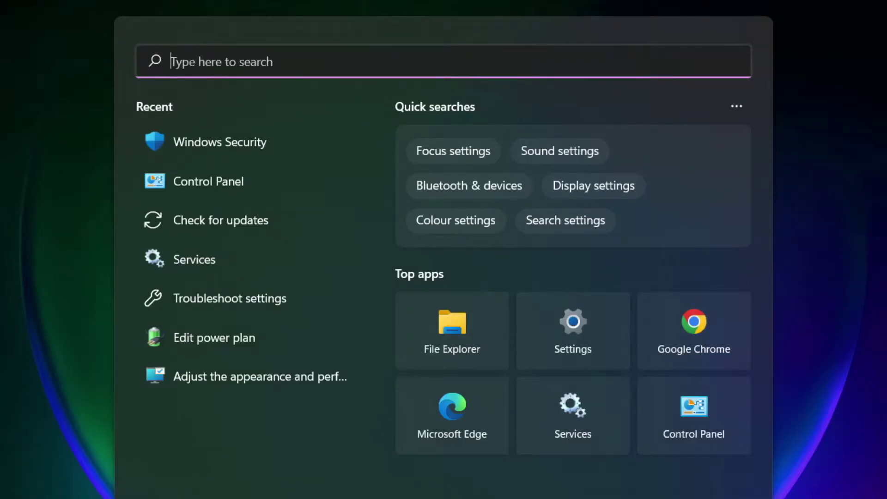
text(devic)
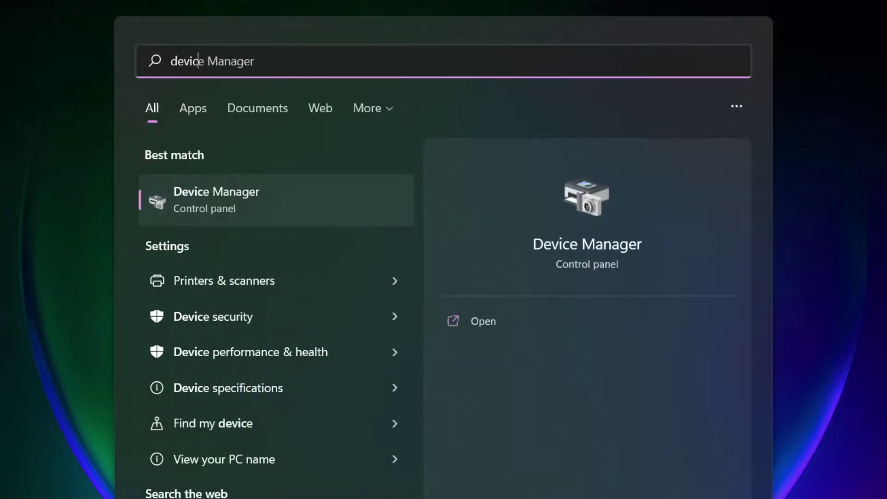
text(e manager)
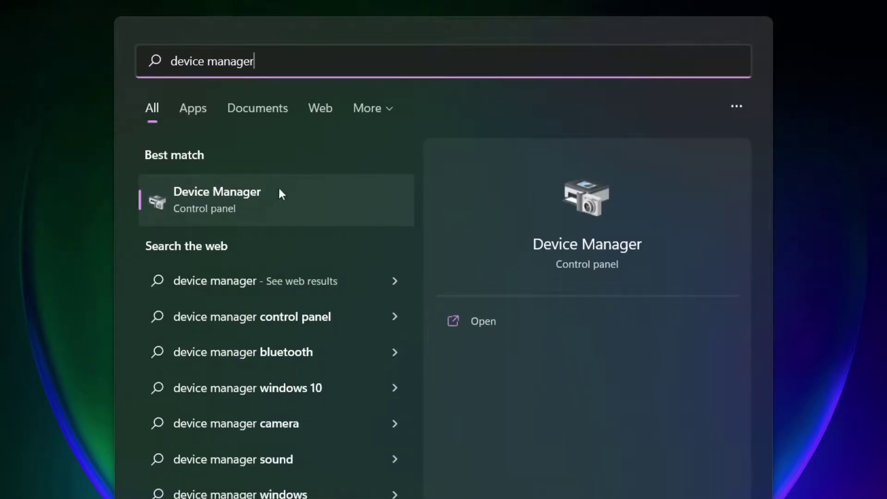
click(328, 209)
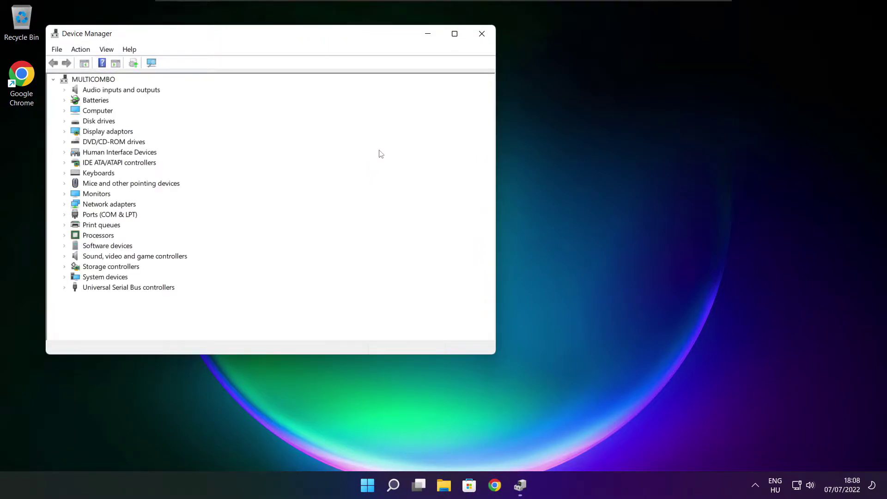
- Search automatically for a newer VMware SVGA 3D display driver; the best one is already installed
click(455, 34)
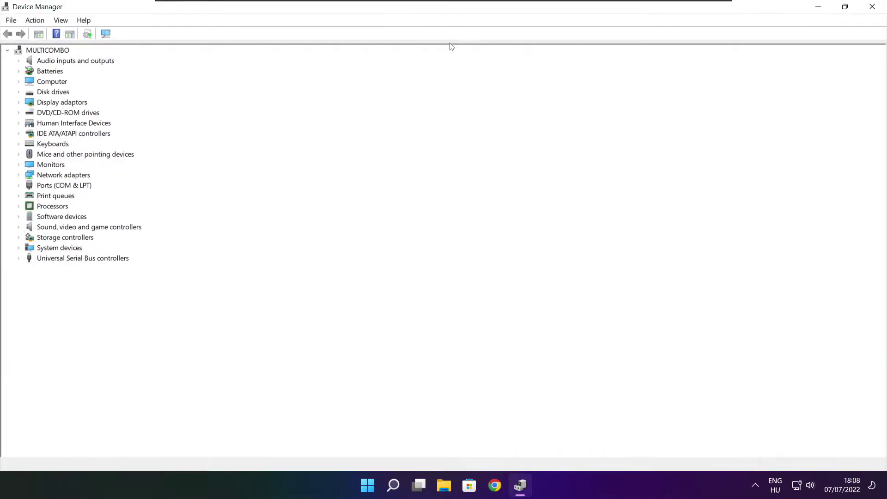
click(50, 102)
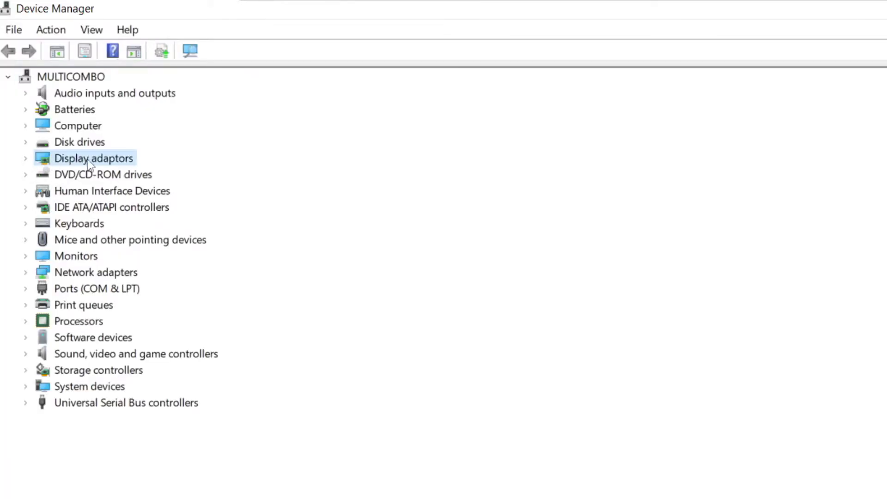
click(26, 158)
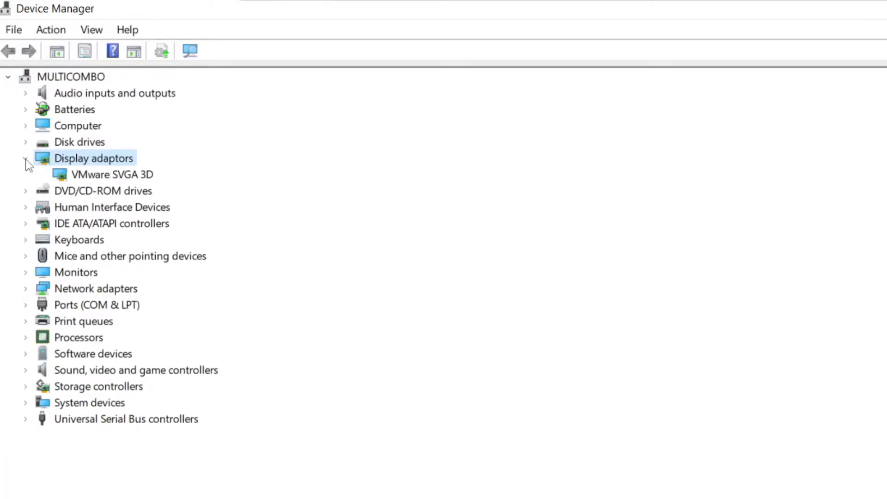
click(132, 178)
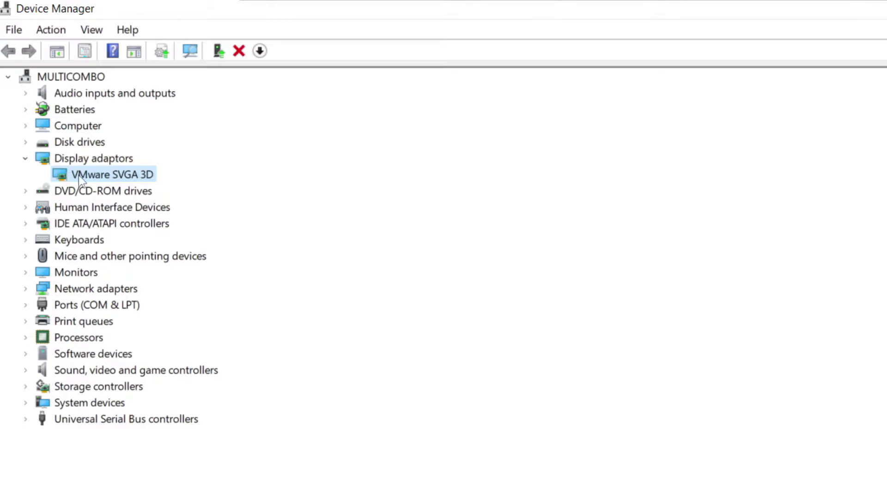
right_click(94, 173)
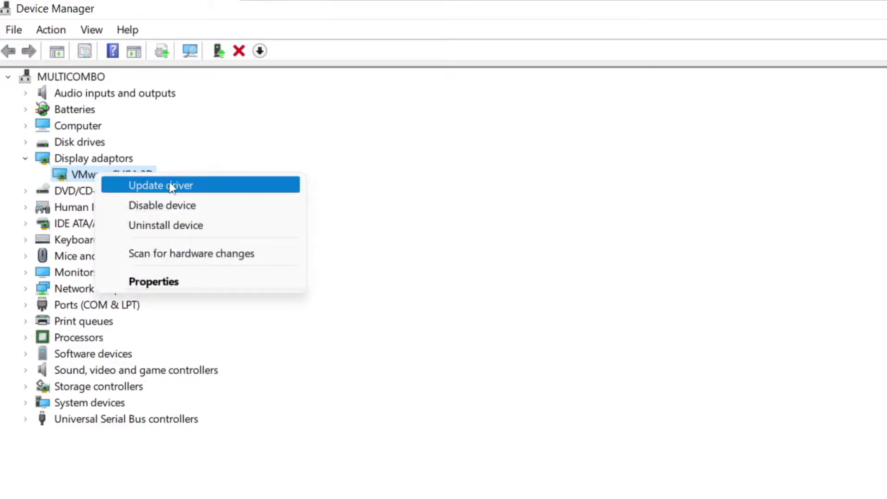
click(196, 186)
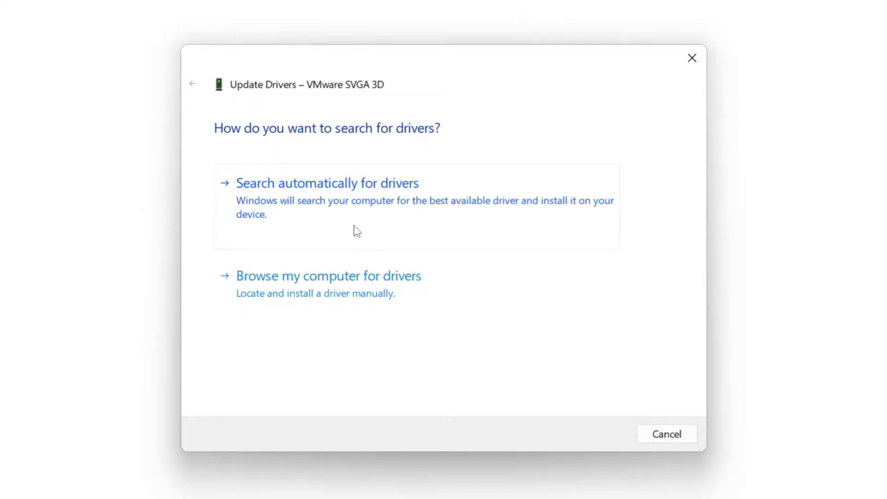
click(388, 209)
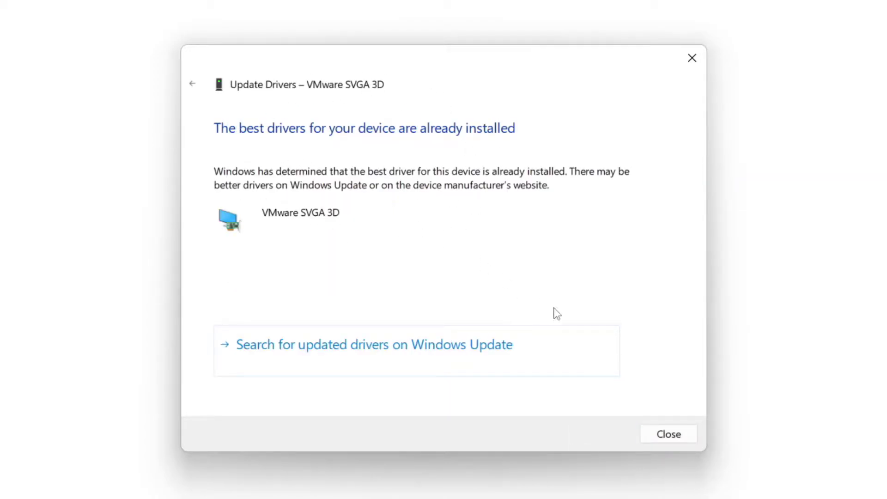
- Search automatically for a newer High Definition Audio Device driver, then close the up-to-date result
click(665, 436)
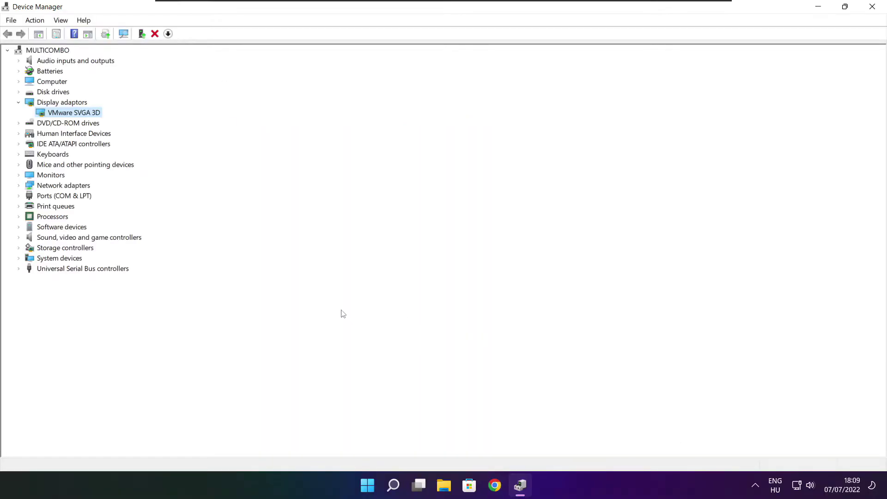
click(36, 292)
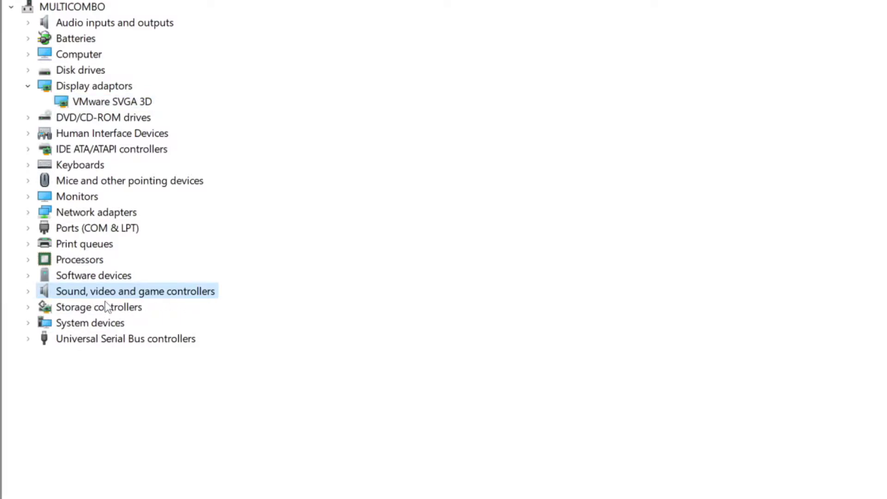
click(28, 291)
click(138, 310)
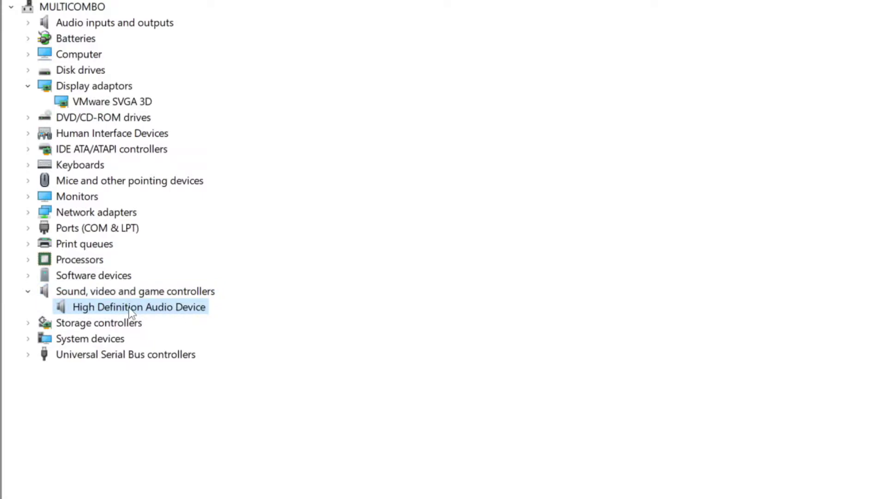
right_click(129, 308)
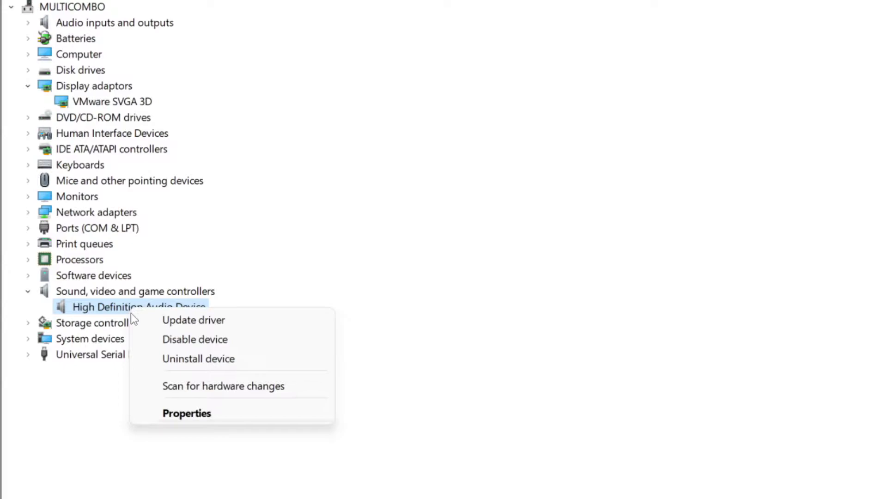
click(263, 326)
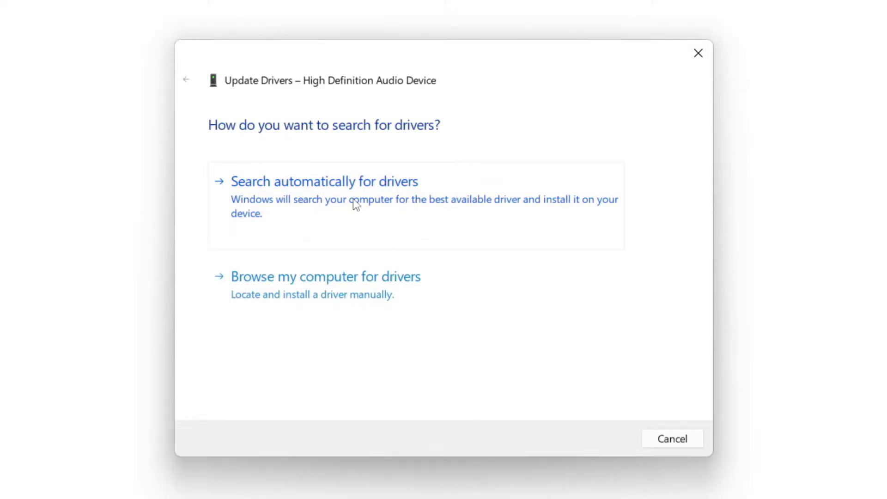
click(355, 205)
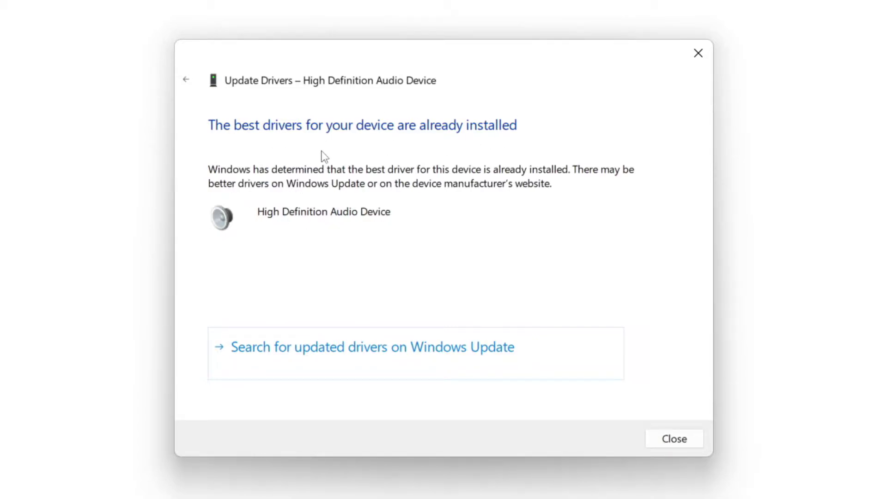
click(676, 439)
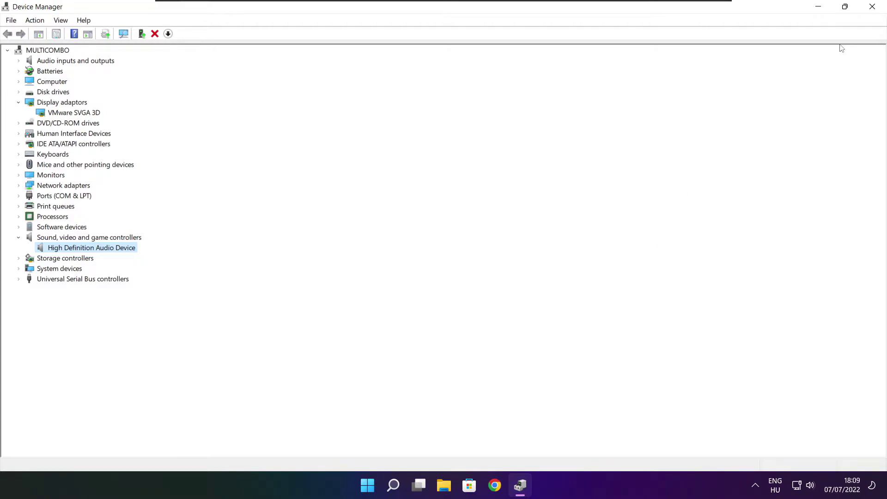
- Close Device Manager and bring up NOT WORKING GAME's options in the Steam Library Favorites
click(873, 7)
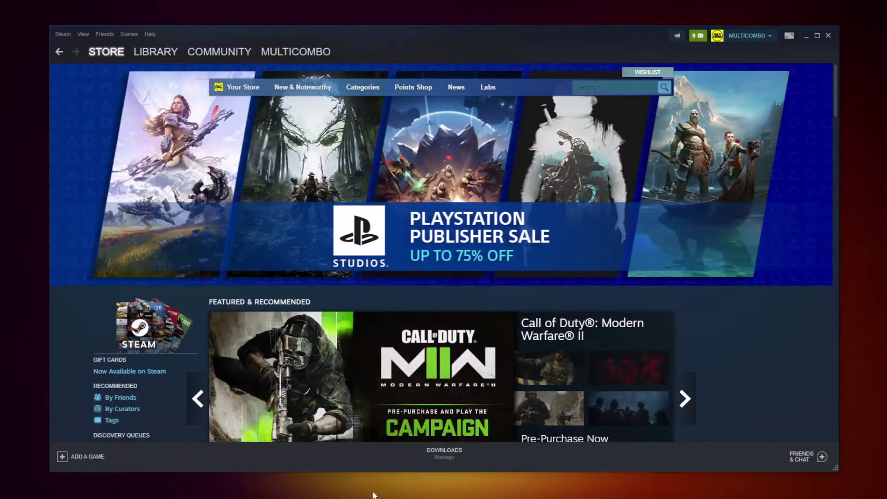
click(152, 50)
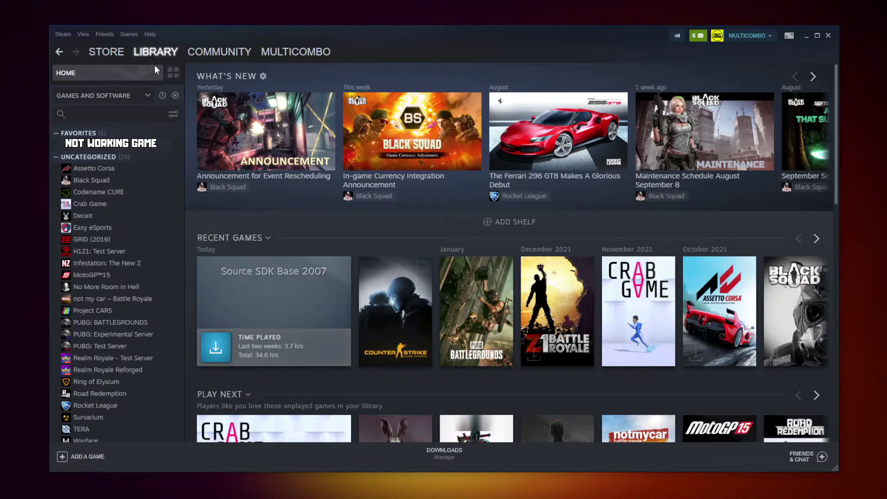
right_click(174, 150)
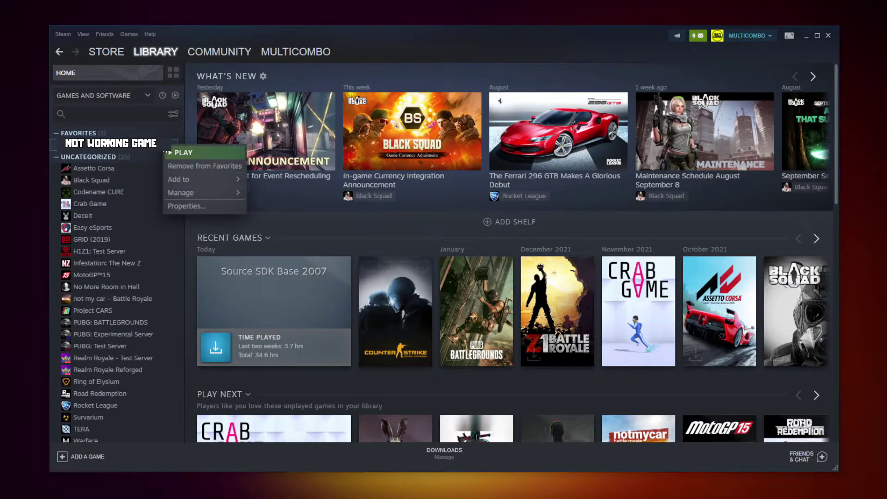
- Verify NOT WORKING GAME's local files from Properties, with all 3367 files validated
click(197, 206)
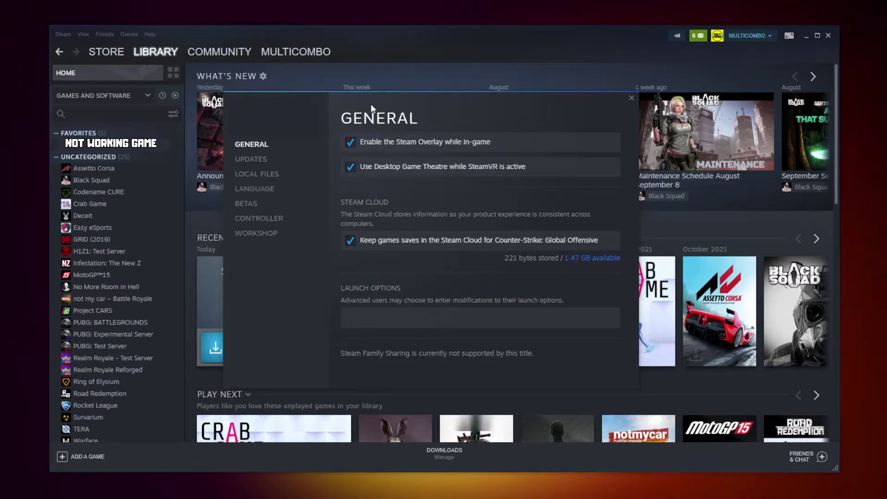
click(260, 175)
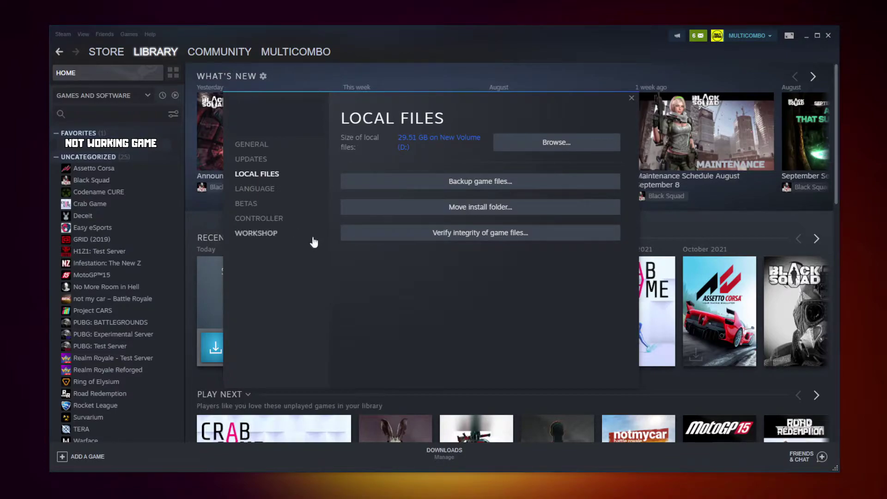
click(485, 238)
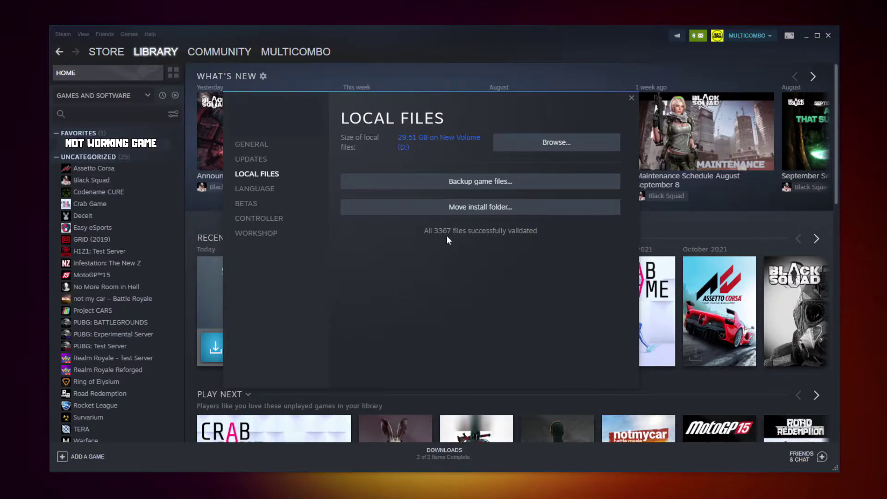
- Browse to the game's install folder and bring up the options for its .exe file
click(536, 148)
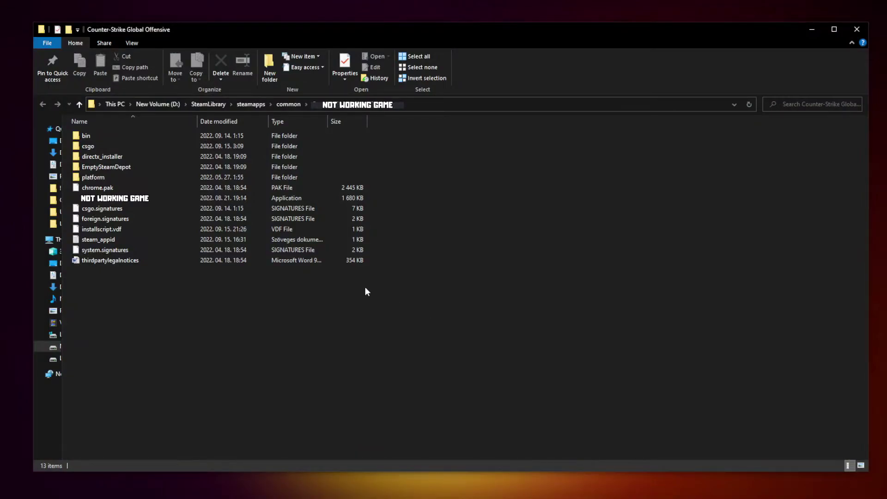
click(157, 199)
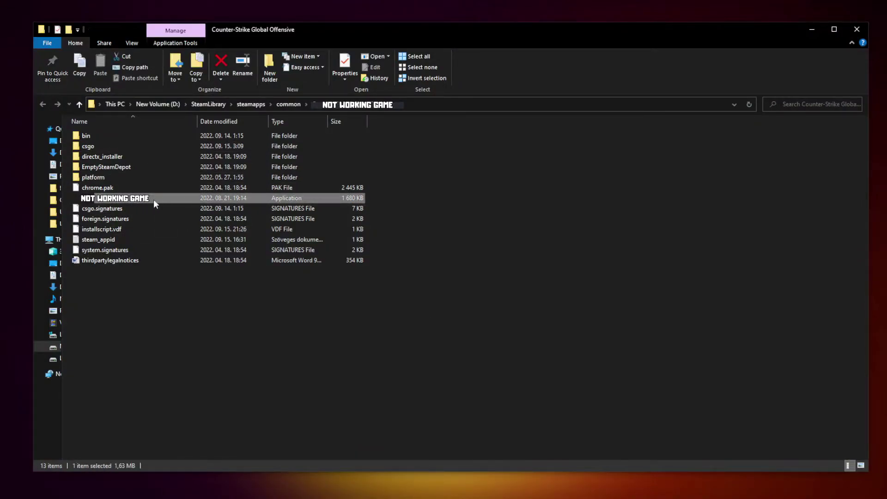
right_click(180, 202)
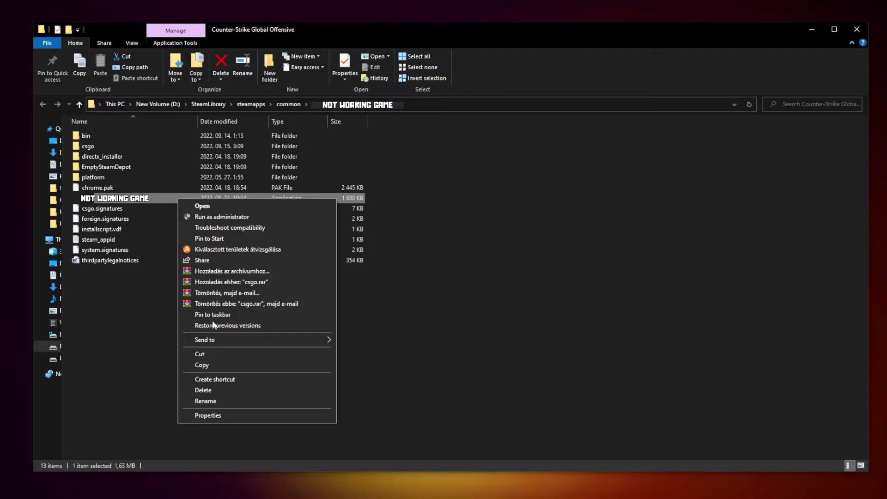
- Apply Windows 8 compatibility mode, administrator rights and no fullscreen optimizations to the game exe
click(257, 416)
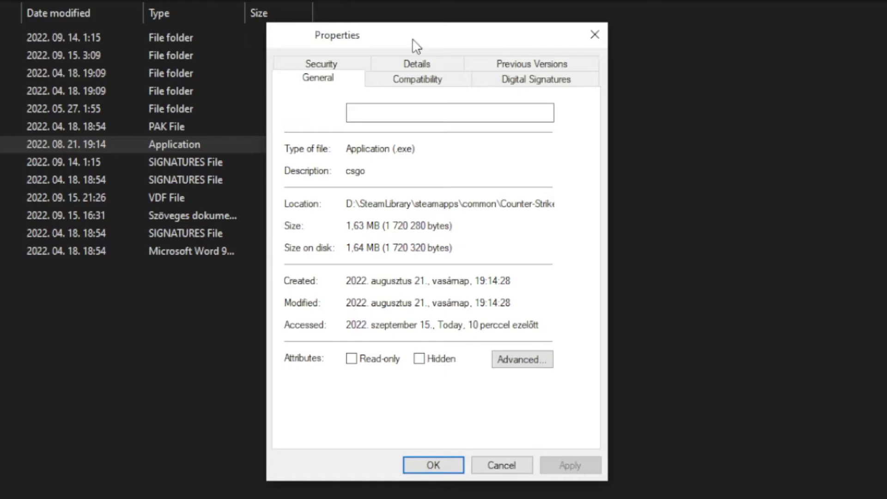
click(429, 85)
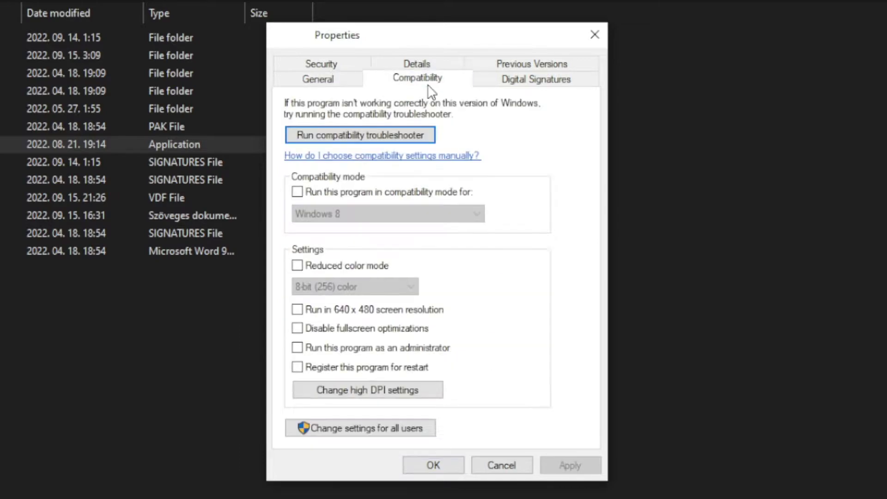
click(306, 194)
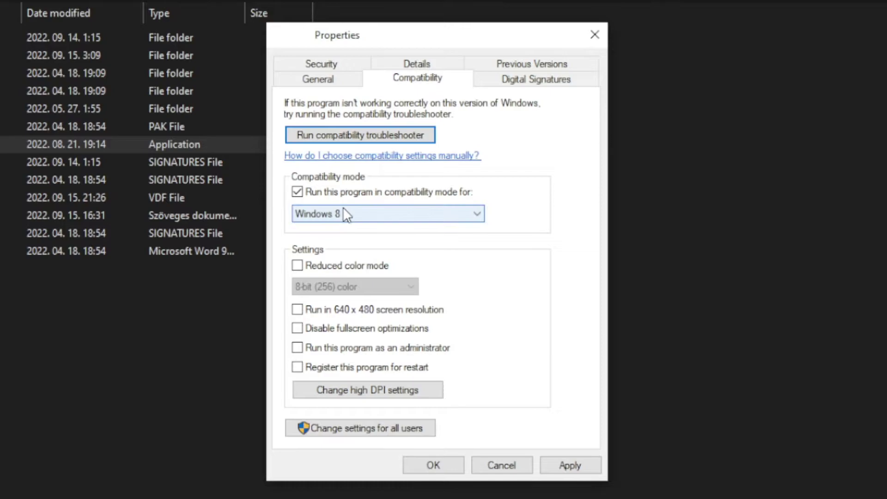
click(343, 213)
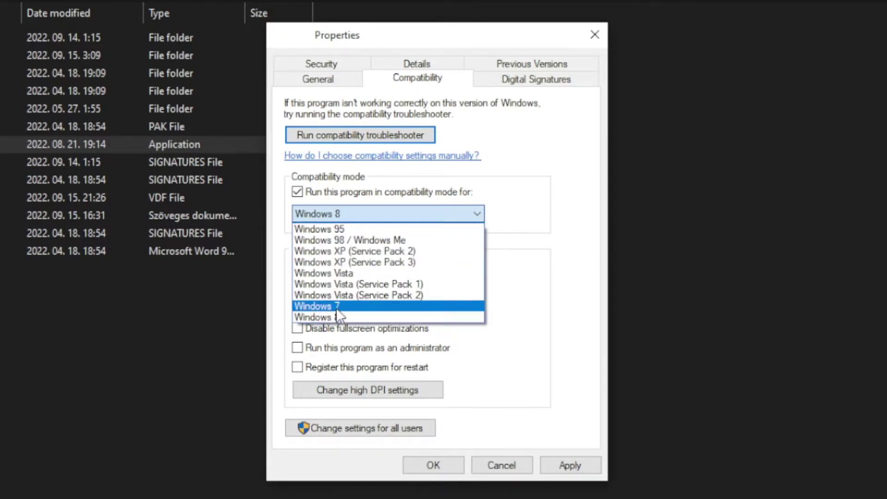
click(344, 317)
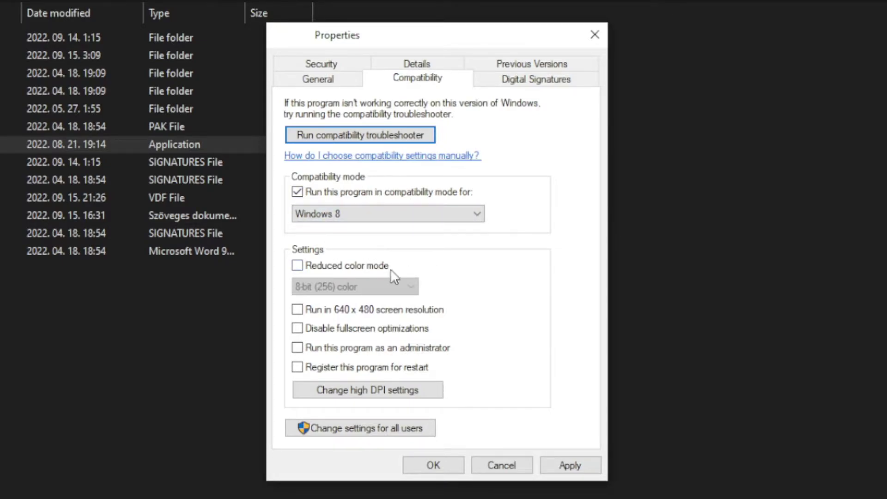
click(358, 332)
click(427, 352)
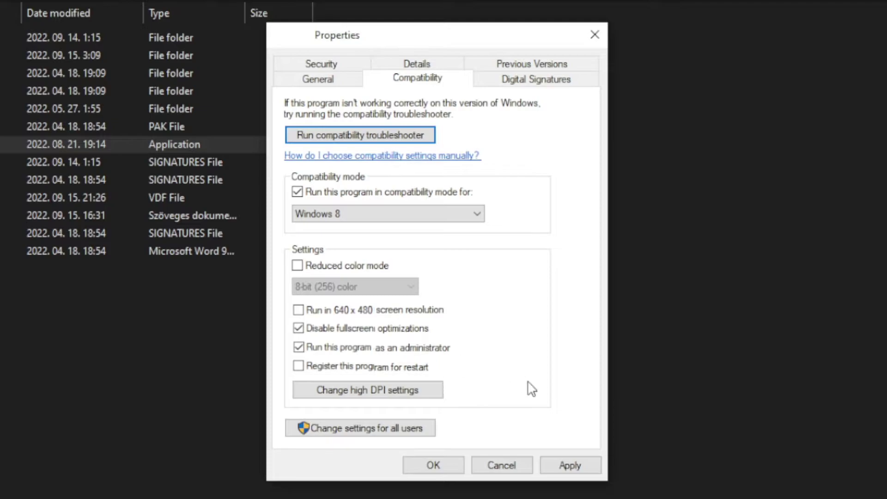
click(575, 464)
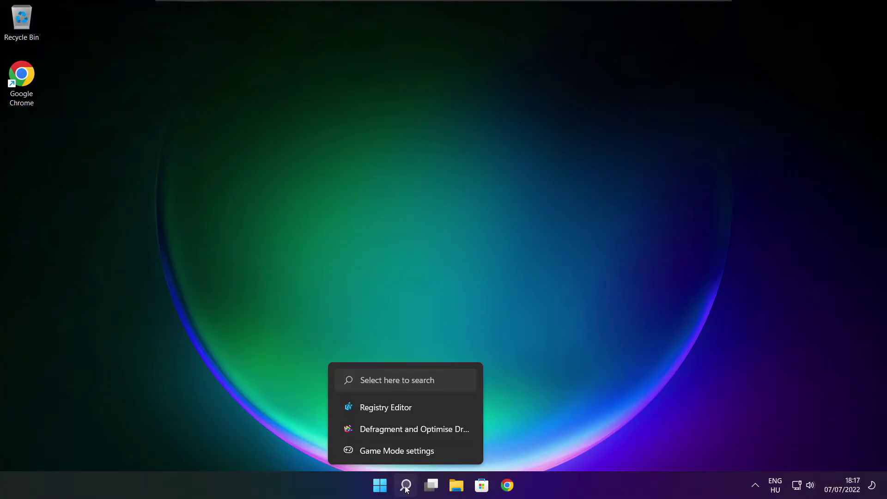
- Search Windows for 'updates' and open the Check for updates settings page
click(406, 486)
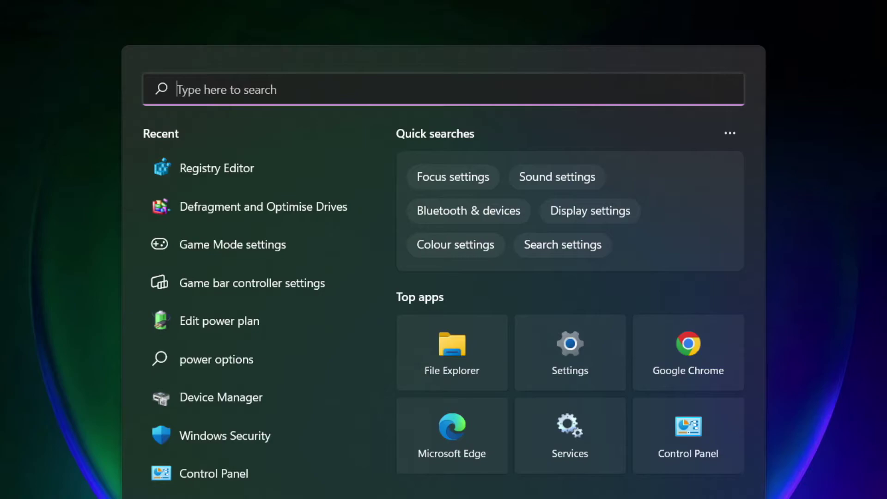
text(updates)
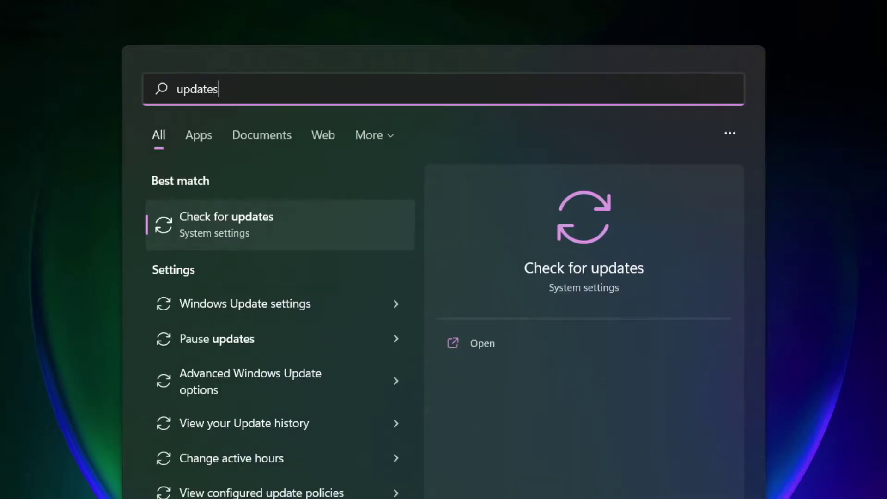
click(269, 233)
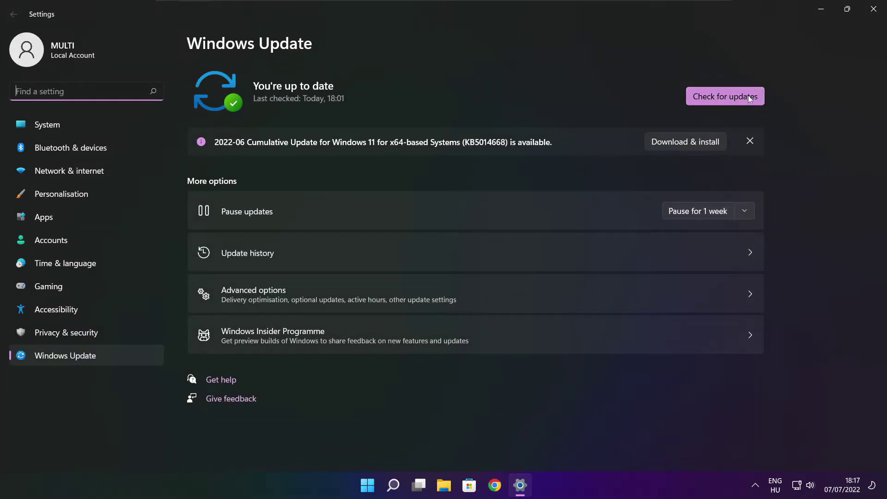
- Run a Windows Update check, which reports up to date, and close Settings
click(725, 96)
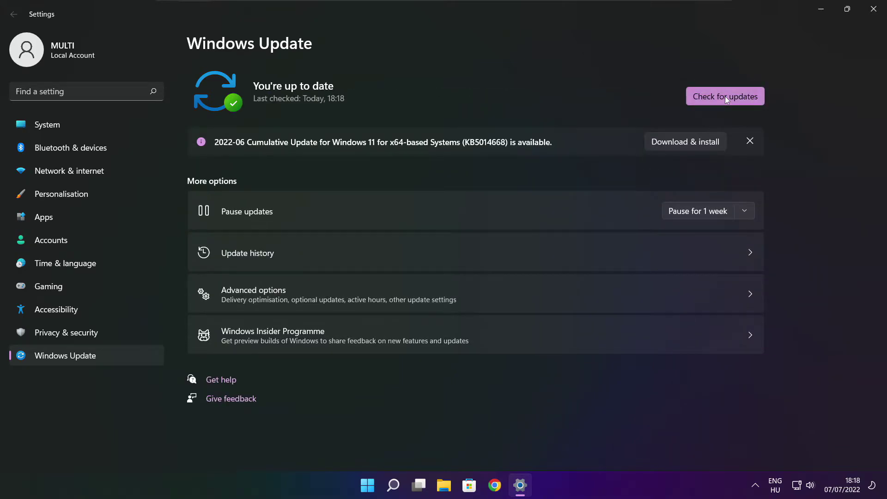
click(872, 14)
mouse_move(507, 485)
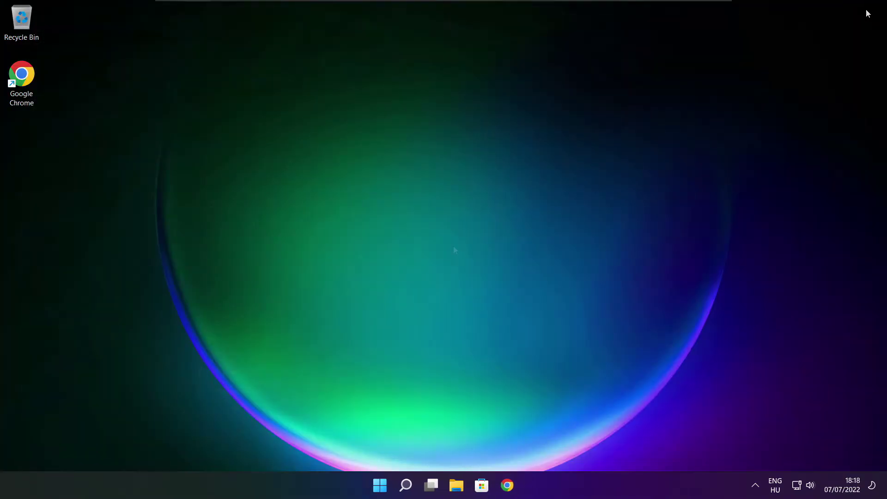
- Download dxwebsetup.exe, the DirectX End-User Runtime Web Installer, from the Download Center page in Chrome
click(508, 489)
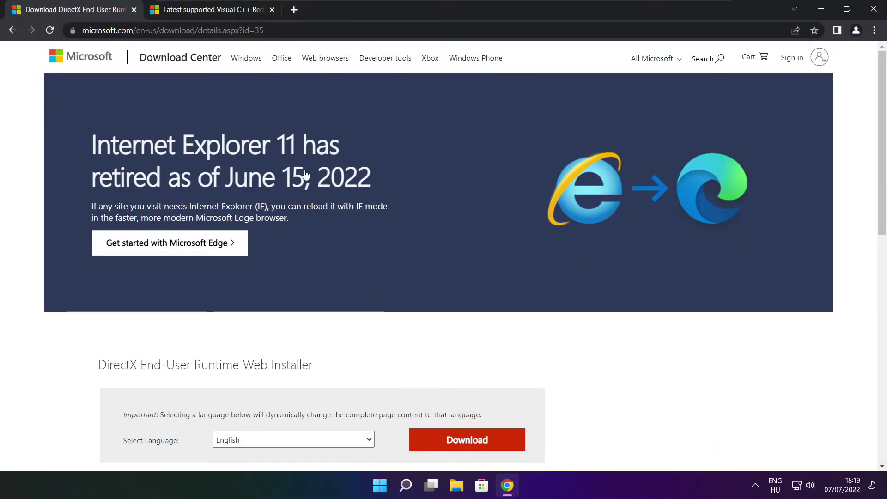
mouse_move(277, 30)
mouse_down()
mouse_move(82, 30)
mouse_move(264, 30)
mouse_up()
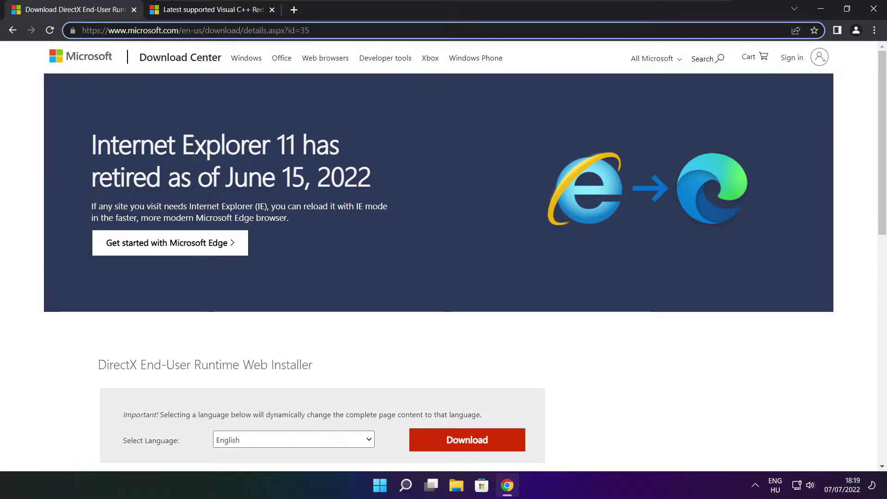
click(318, 335)
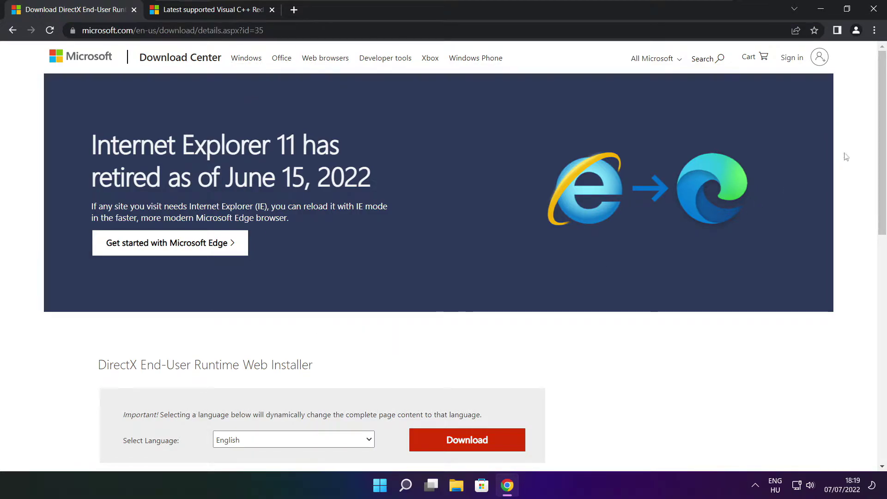
scroll(329, 198, down, 2)
scroll(329, 199, down, 2)
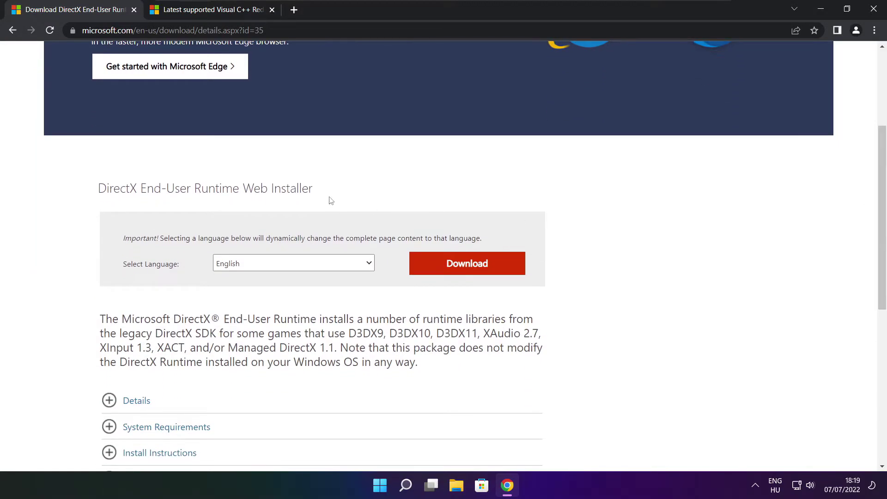
drag(329, 198, 141, 192)
click(371, 196)
click(478, 267)
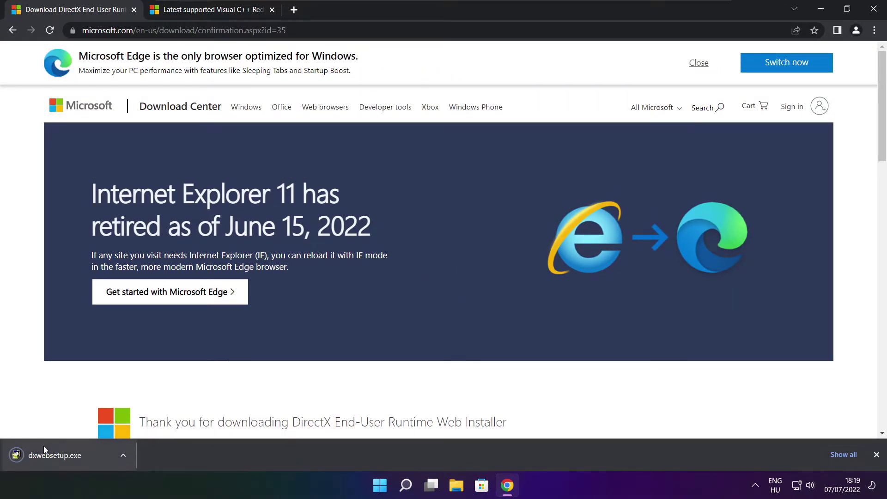
- Run dxwebsetup.exe, accept the license, decline the Bing Bar, and install the DirectX runtime components
click(83, 455)
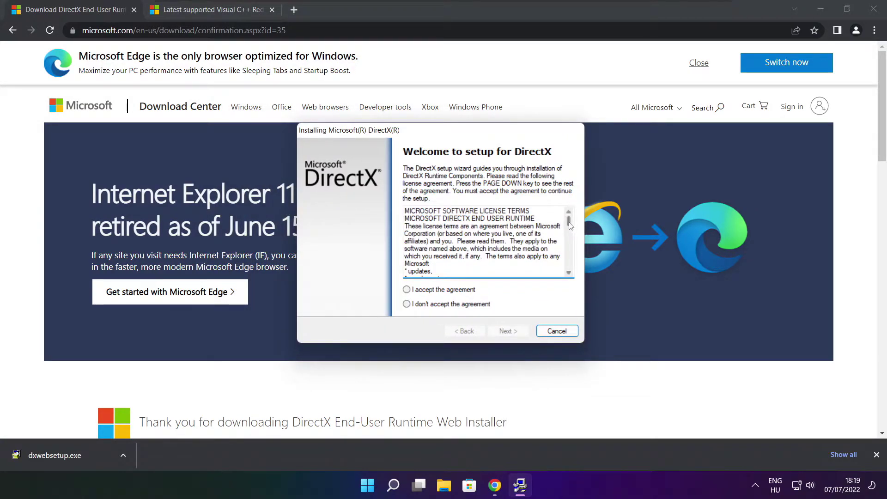
drag(569, 219, 568, 270)
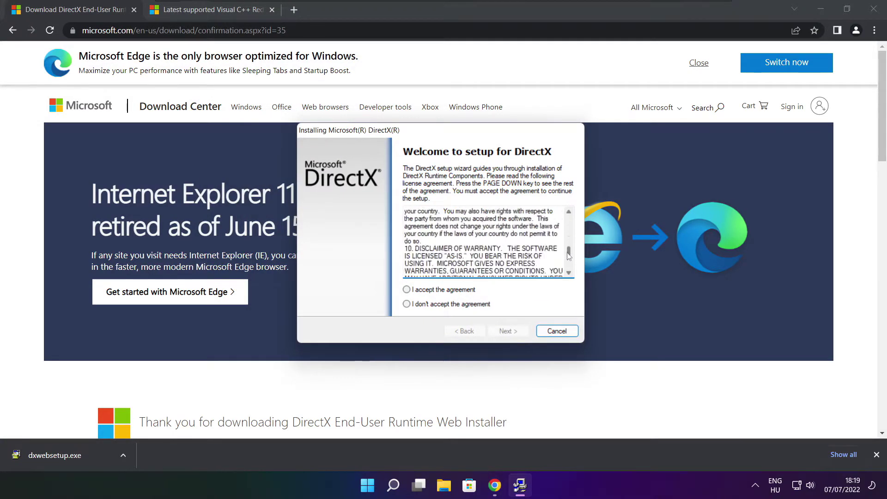
click(421, 290)
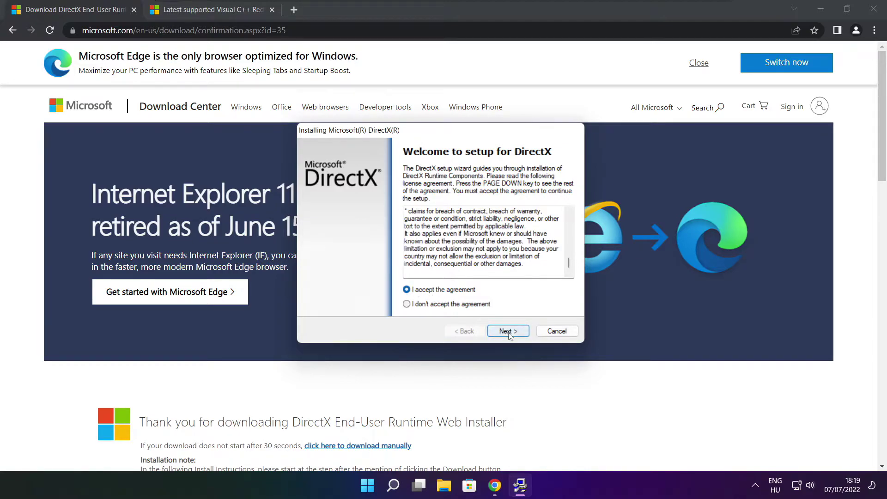
click(508, 331)
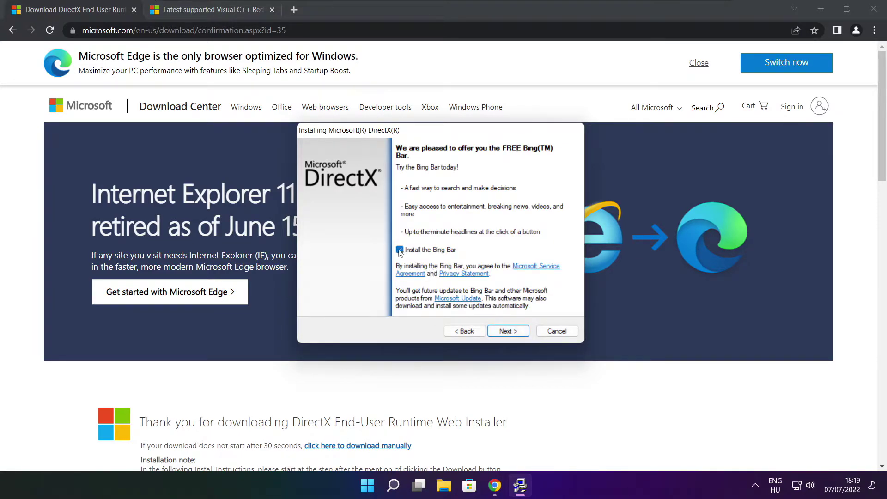
click(400, 250)
click(518, 336)
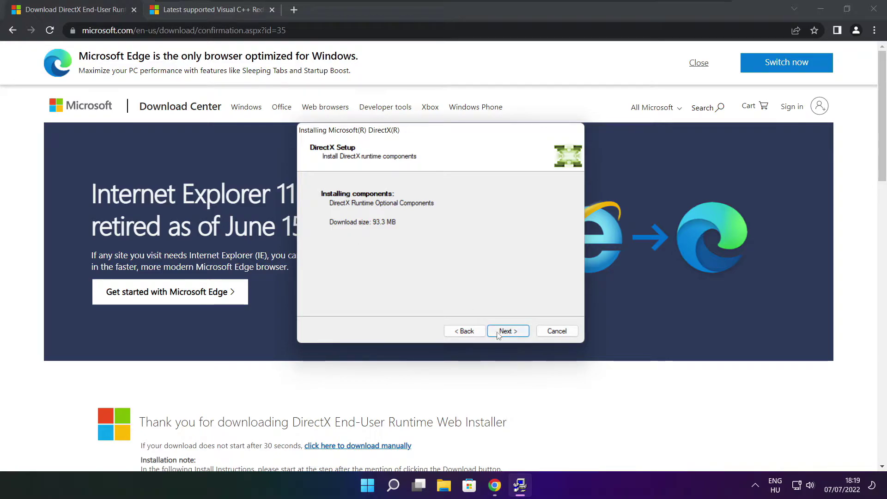
click(508, 332)
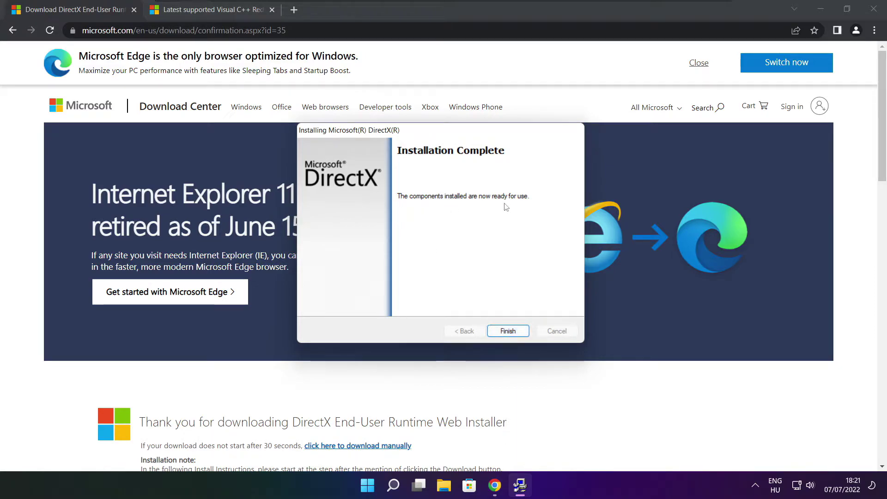
- Finish DirectX Setup and close the DirectX download tab in Chrome
click(508, 331)
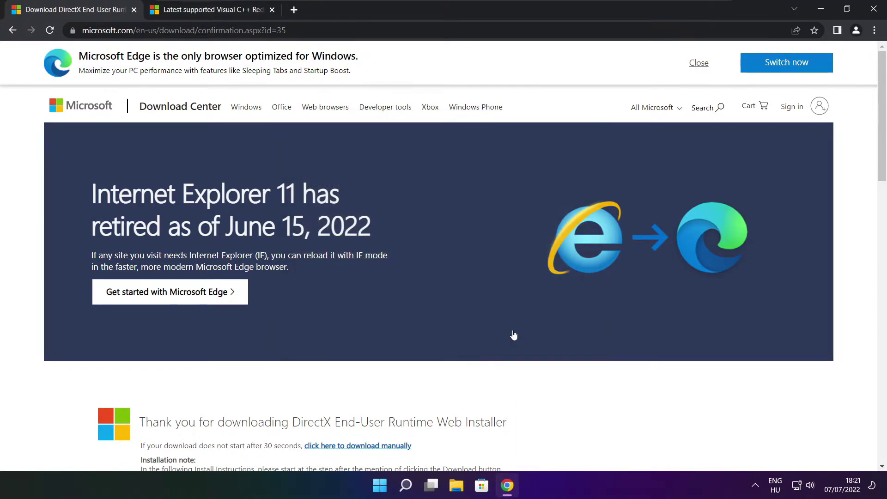
click(134, 10)
click(382, 31)
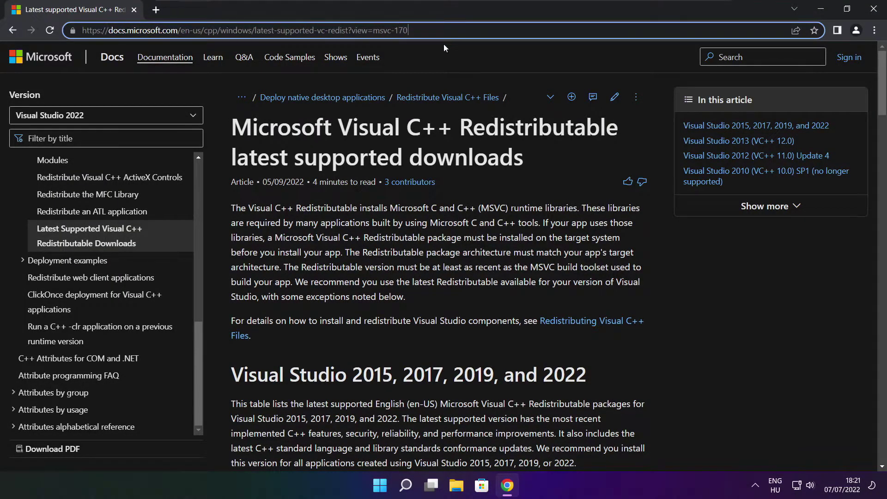
click(441, 60)
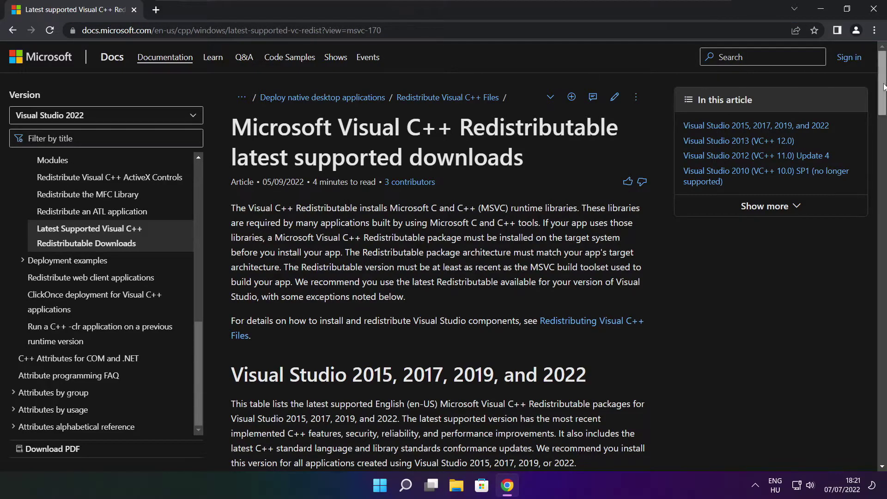
- Download the ARM64 and x64 Visual C++ 2015–2022 Redistributable installers from the download table
drag(882, 87, 877, 129)
drag(236, 228, 596, 318)
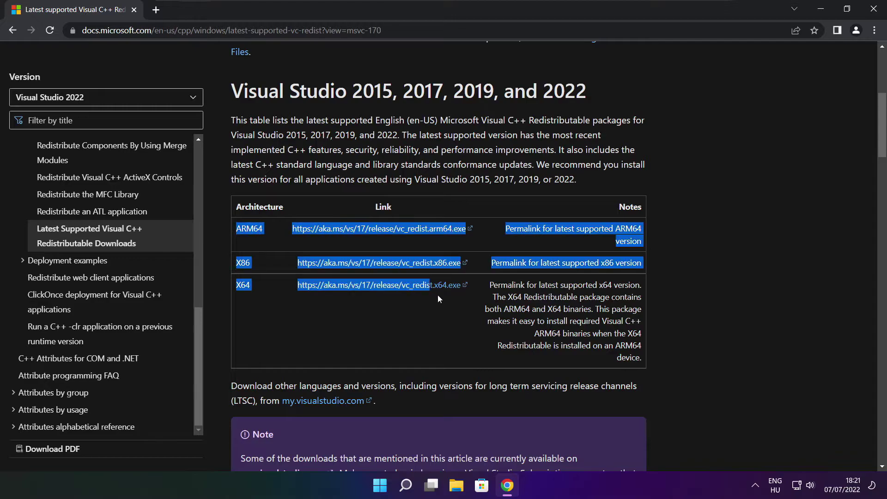
click(596, 317)
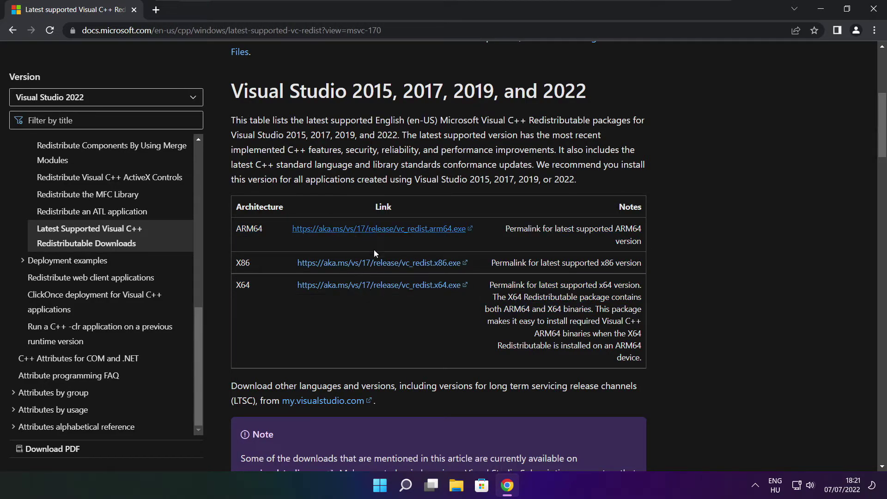
click(368, 232)
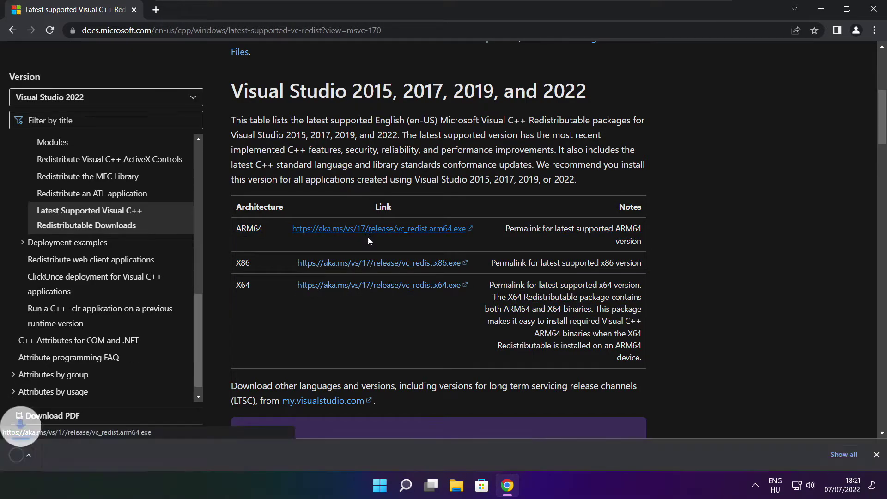
click(365, 285)
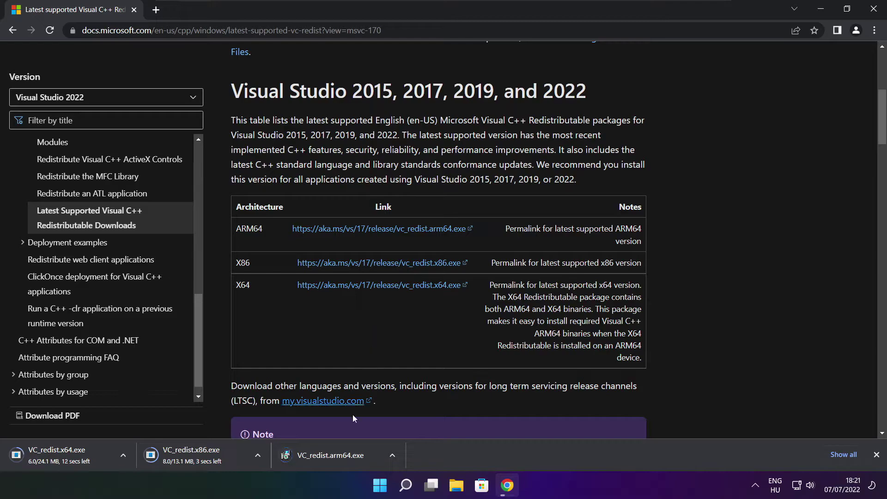
- Run VC_redist.arm64.exe, accept the license and attempt the install, closing it after it fails as unsupported
click(337, 456)
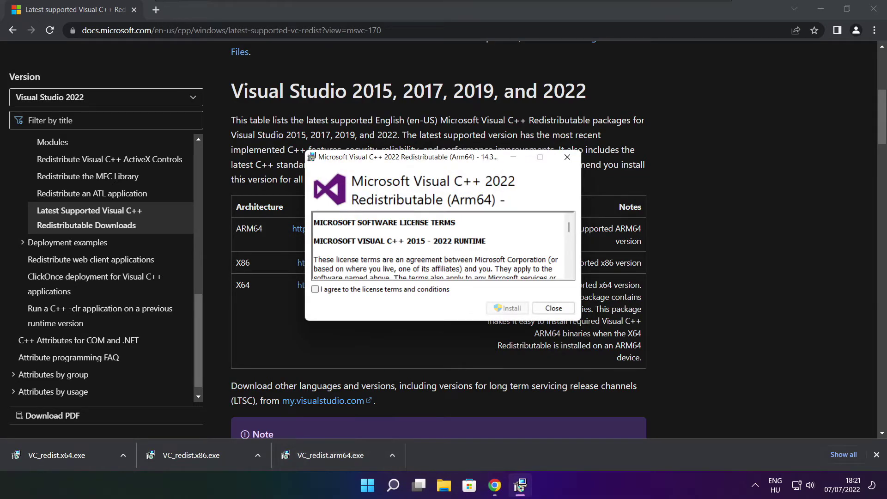
drag(568, 227, 569, 270)
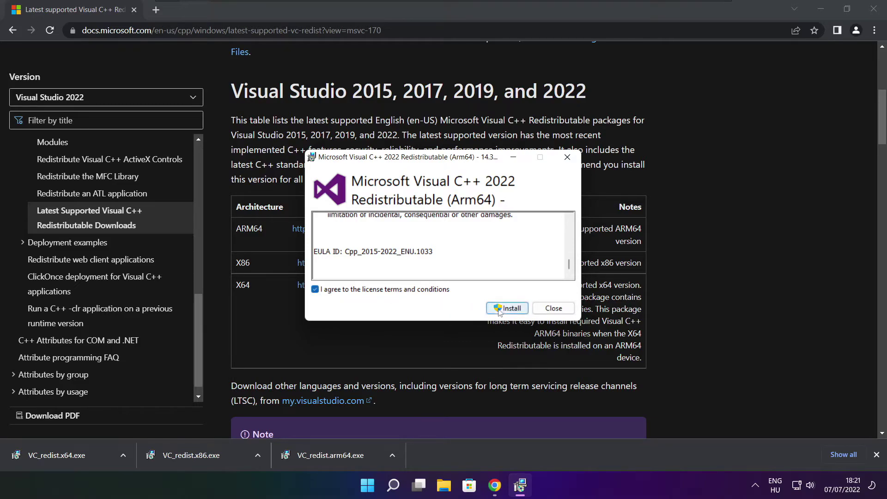
click(503, 308)
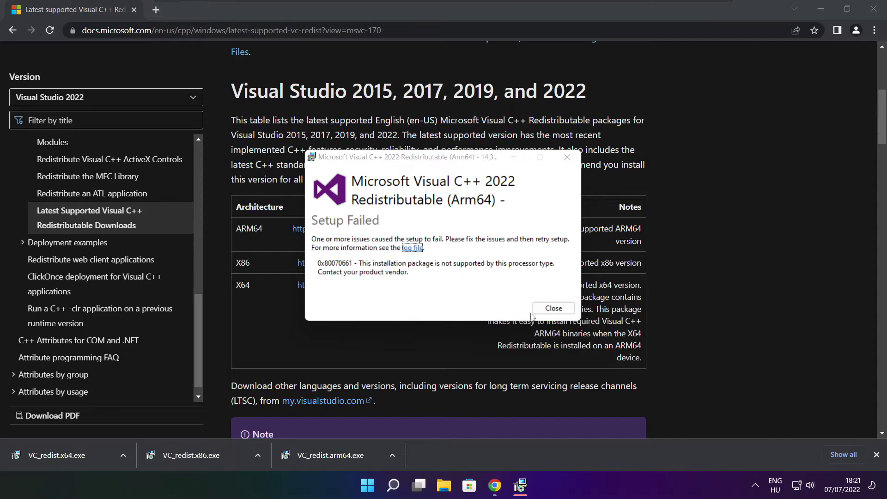
click(534, 313)
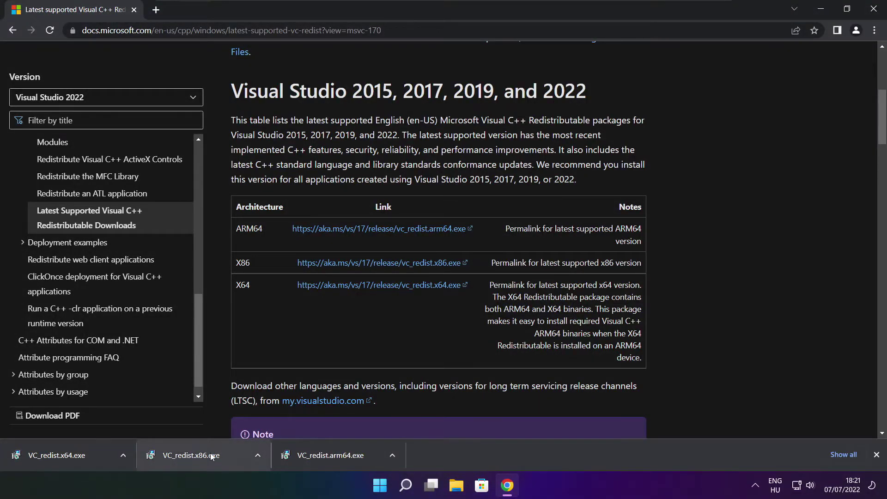
- Run VC_redist.x86.exe, accept the license terms, install it, and close the successful setup
click(209, 456)
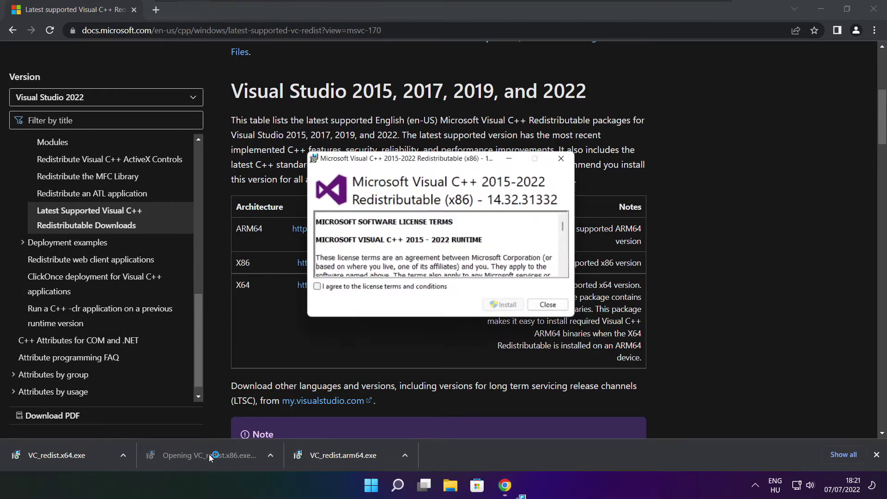
drag(569, 231, 571, 270)
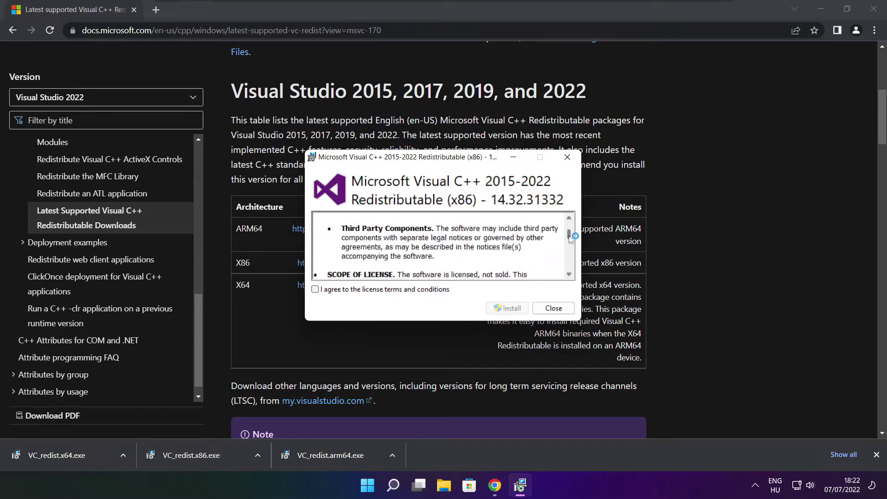
click(315, 289)
click(509, 307)
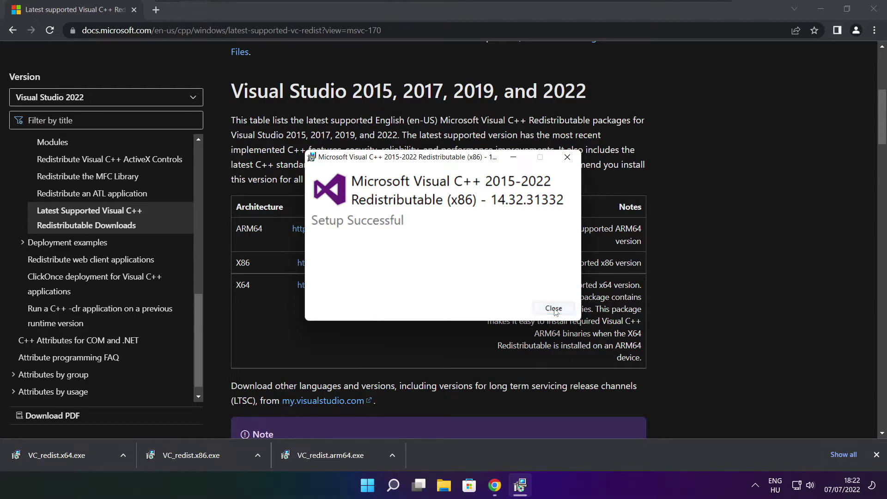
click(554, 308)
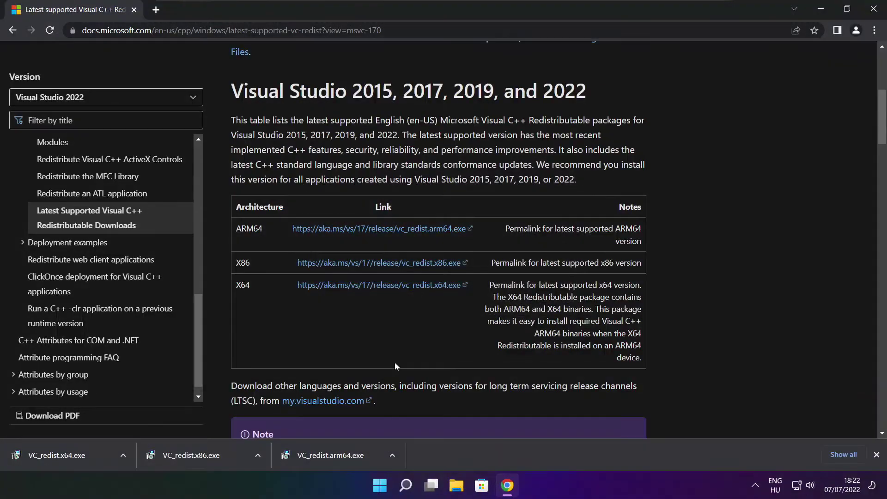
- Run VC_redist.x64.exe, accept the license terms, install it, and close the successful setup
click(76, 455)
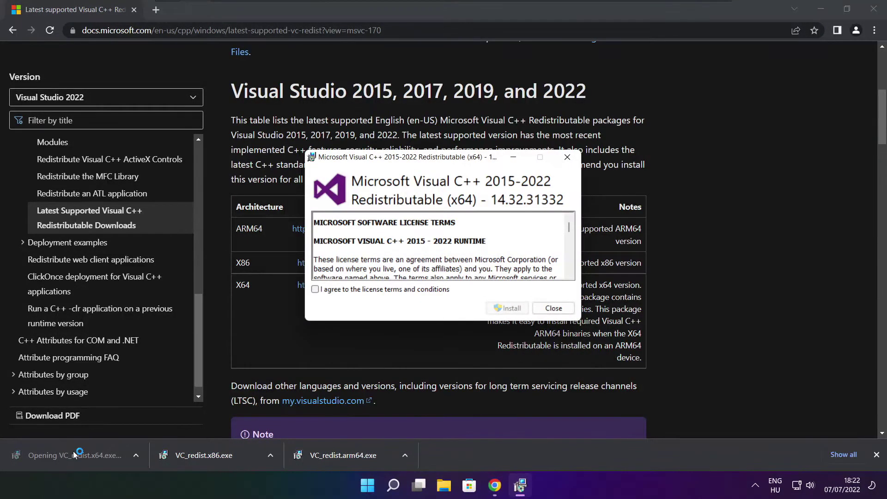
drag(569, 227, 569, 275)
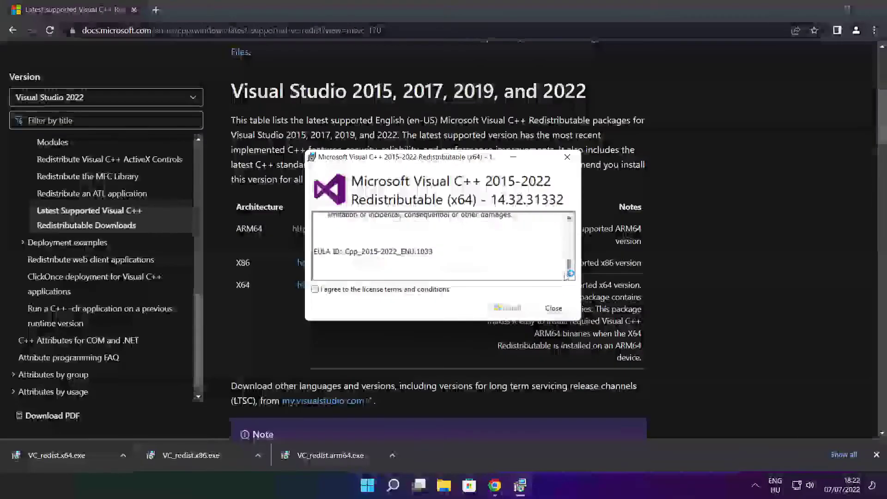
click(315, 289)
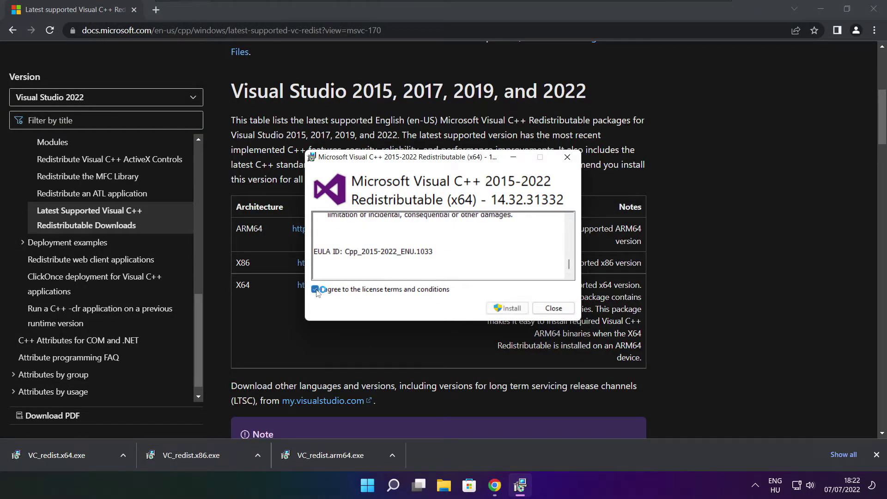
click(510, 312)
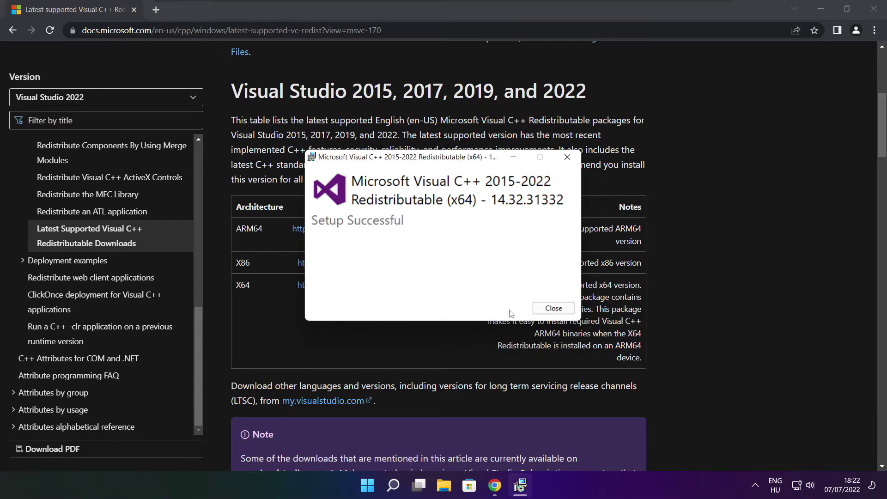
click(553, 309)
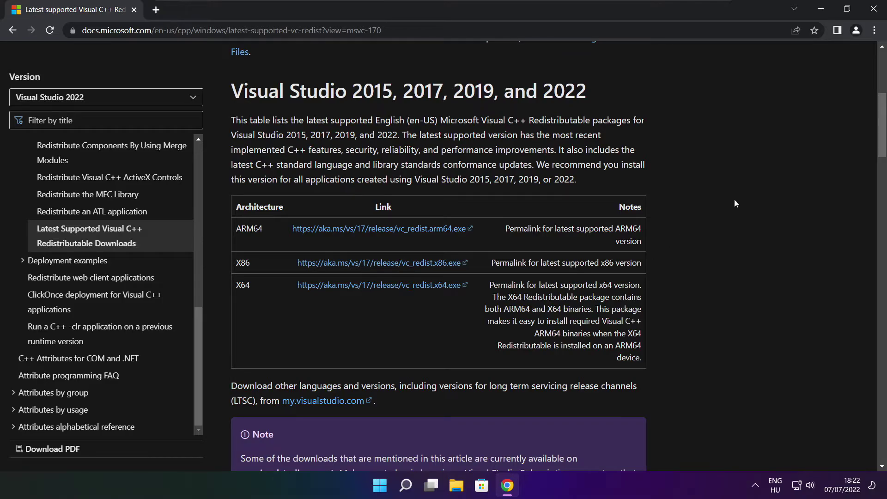
- Close Chrome and open Task Manager's Startup apps list from the Start button menu
click(874, 9)
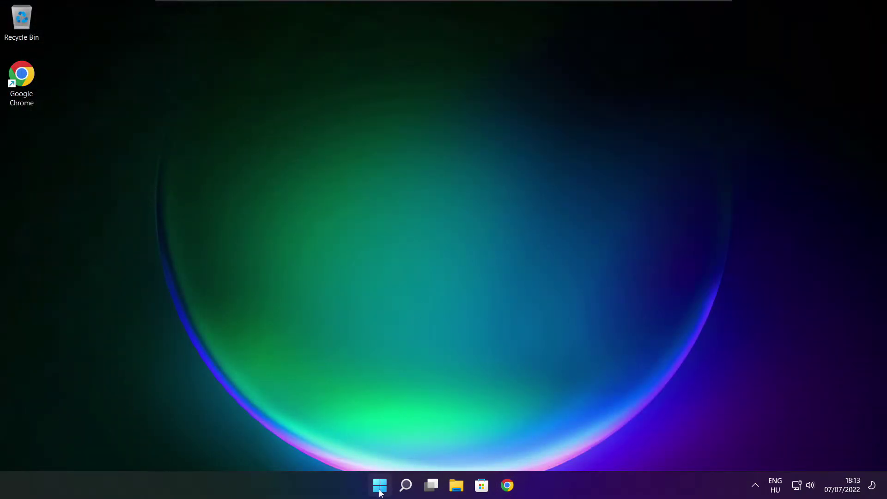
right_click(381, 488)
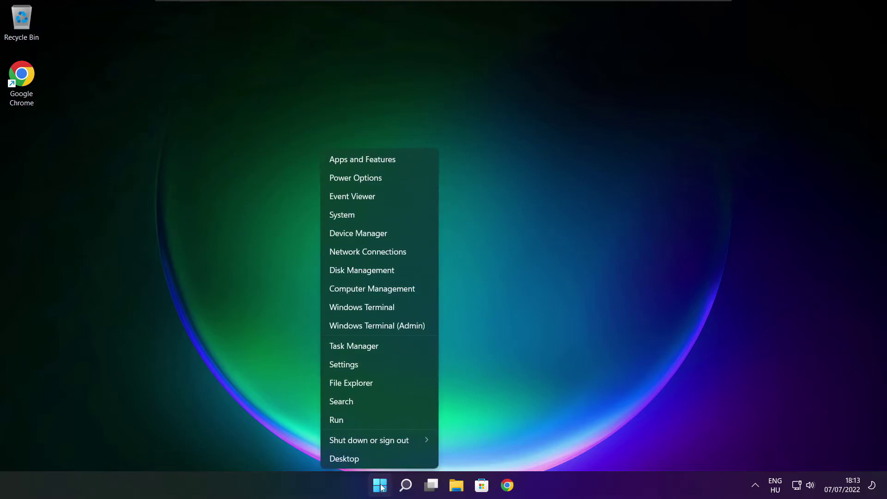
click(381, 346)
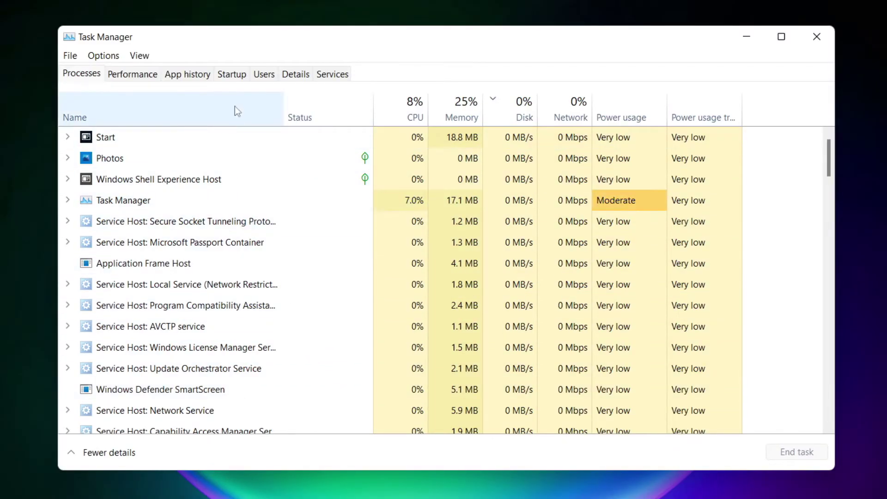
click(231, 76)
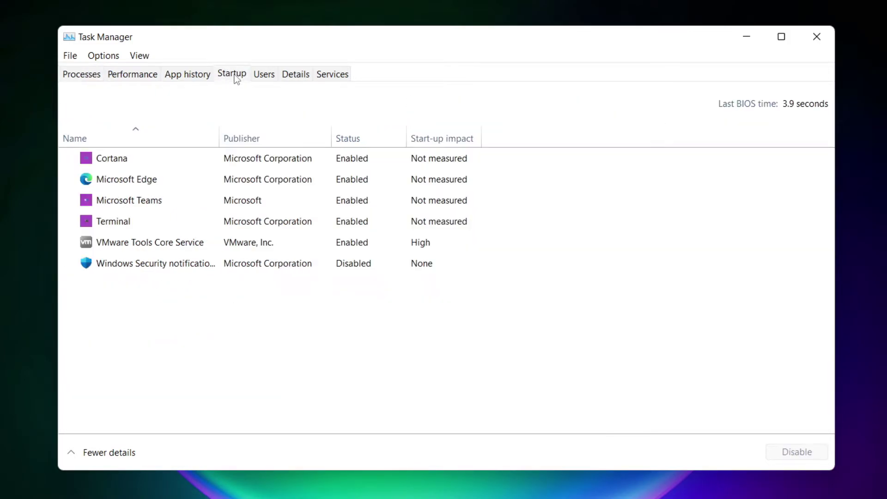
- Disable Cortana, Microsoft Edge, Microsoft Teams and Terminal as startup apps
click(278, 162)
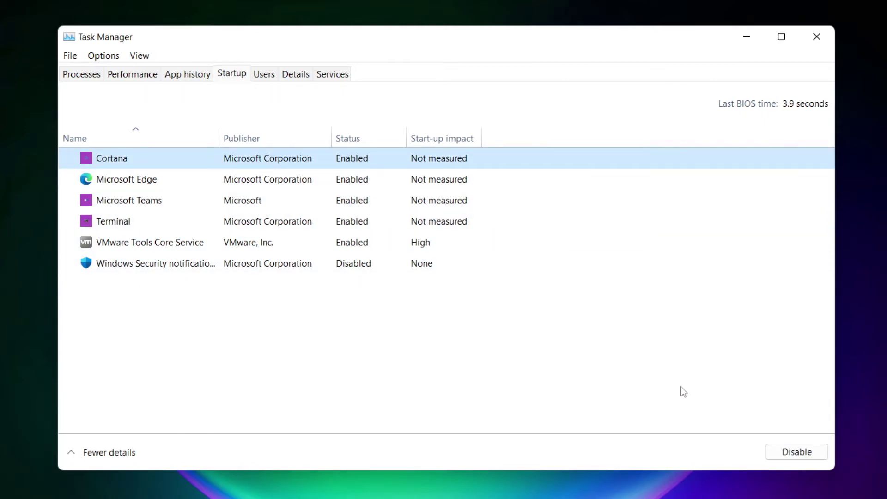
click(797, 452)
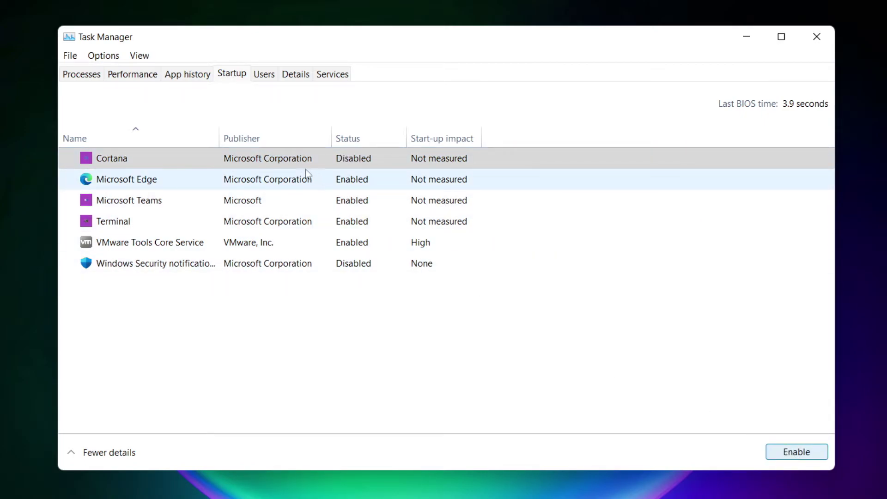
click(216, 185)
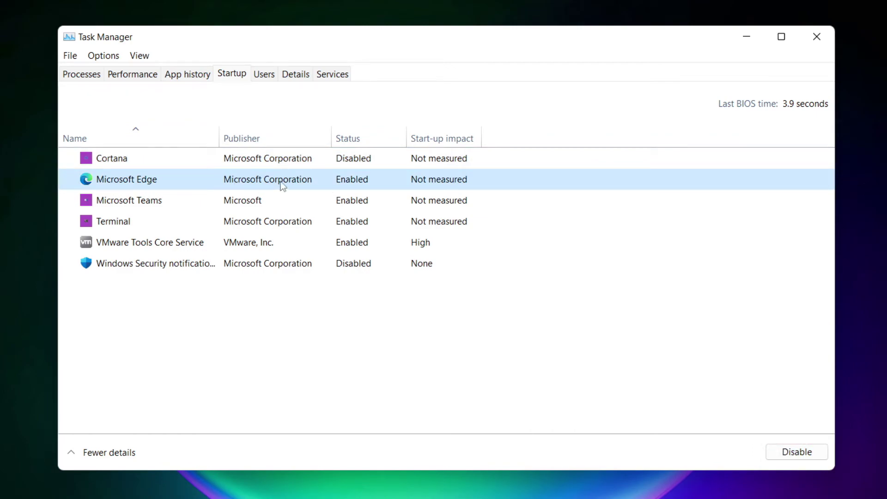
click(802, 458)
click(367, 204)
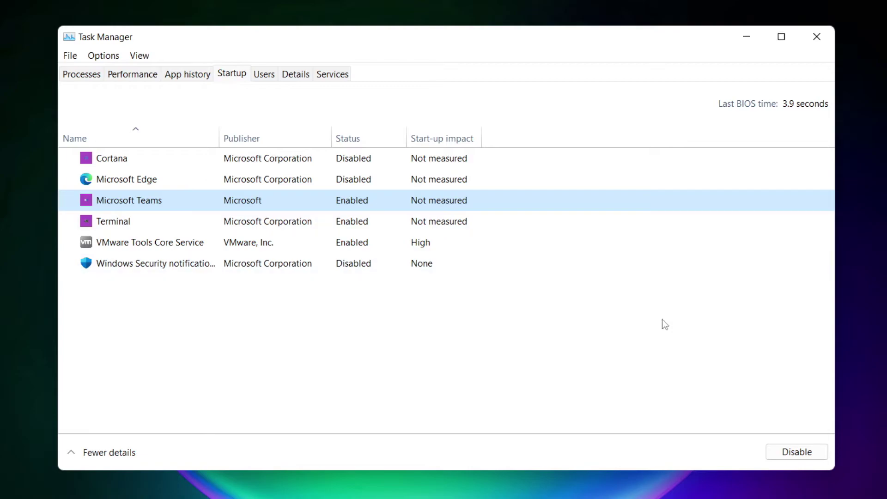
click(807, 452)
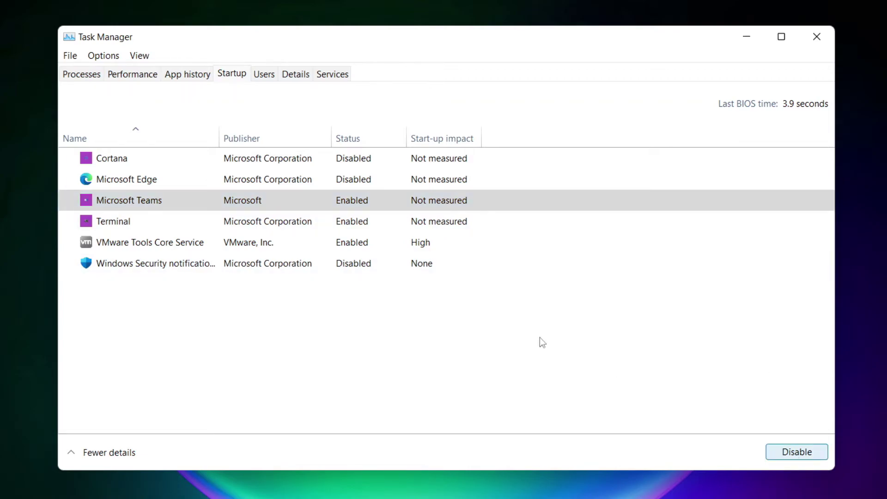
click(296, 225)
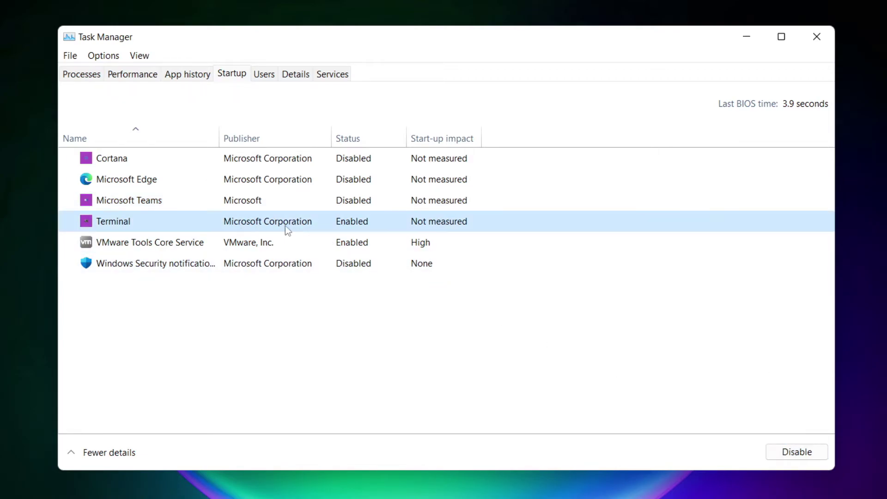
click(811, 457)
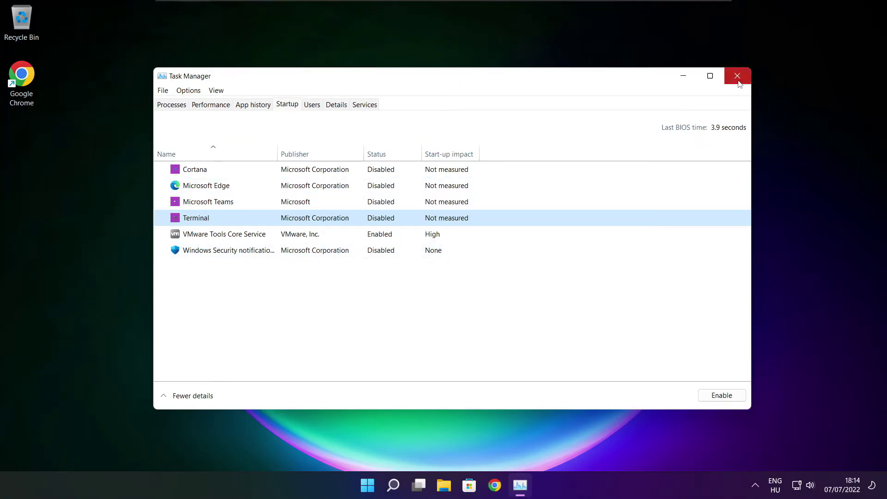
- Close Task Manager, launch Command Prompt as administrator from a 'cmd' search, and centre it
click(736, 78)
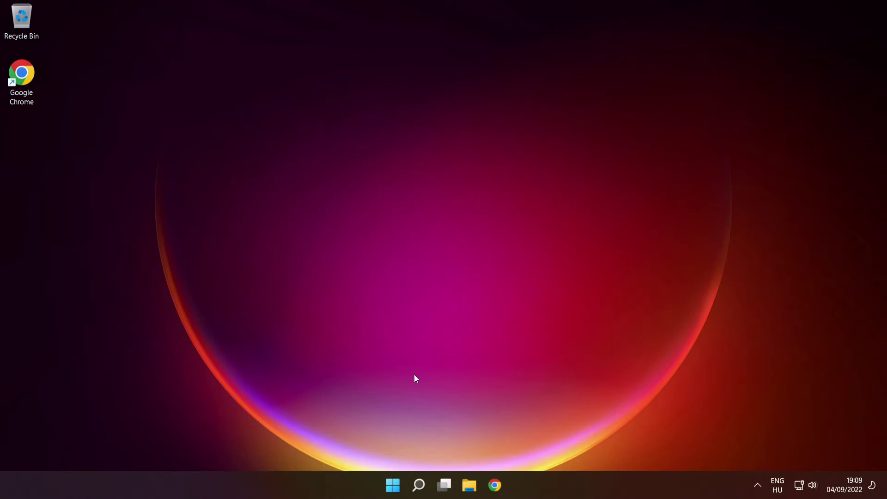
mouse_move(419, 485)
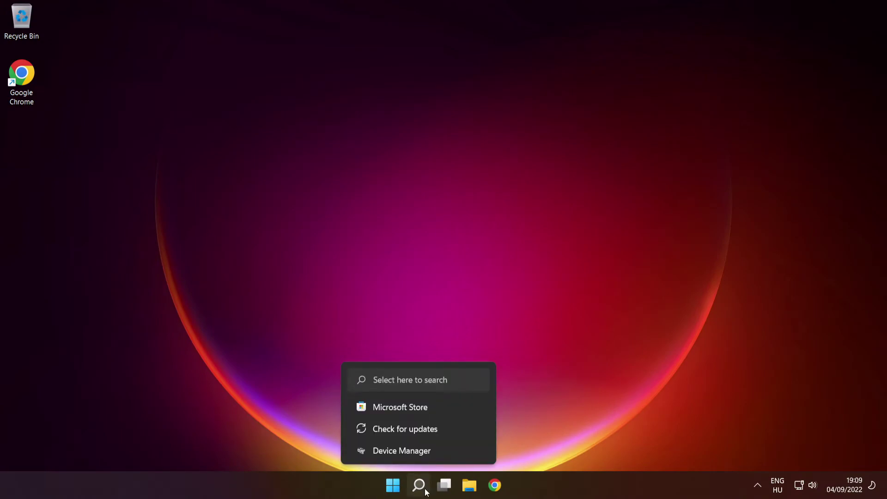
click(419, 486)
text(c)
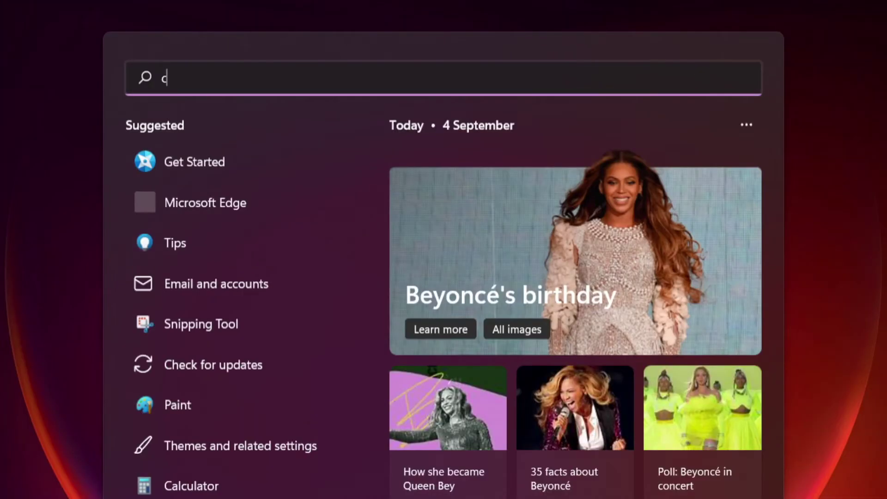
text(md)
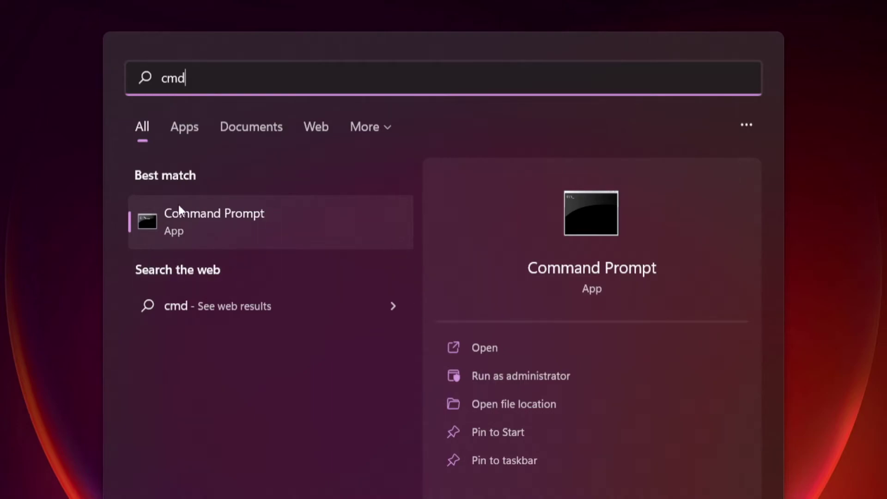
right_click(325, 217)
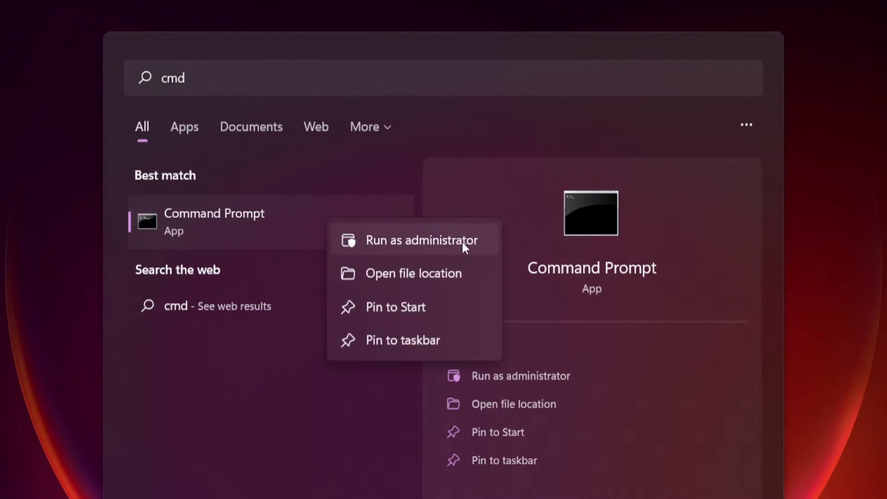
click(422, 241)
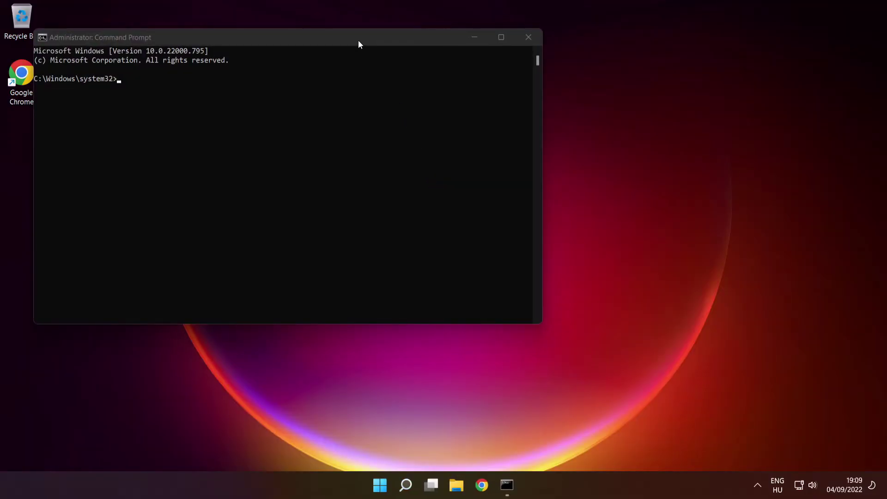
drag(358, 42, 511, 114)
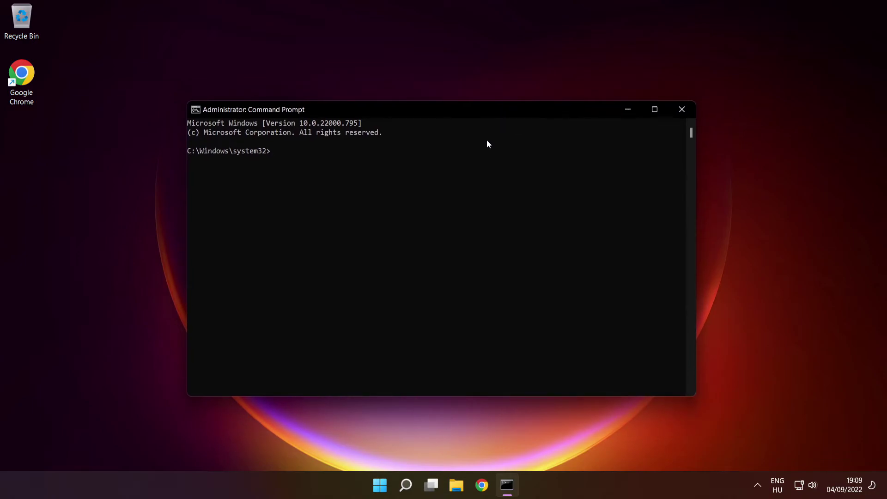
- Run sfc /scannow to verify and repair corrupt system files
text(sfc /scannow)
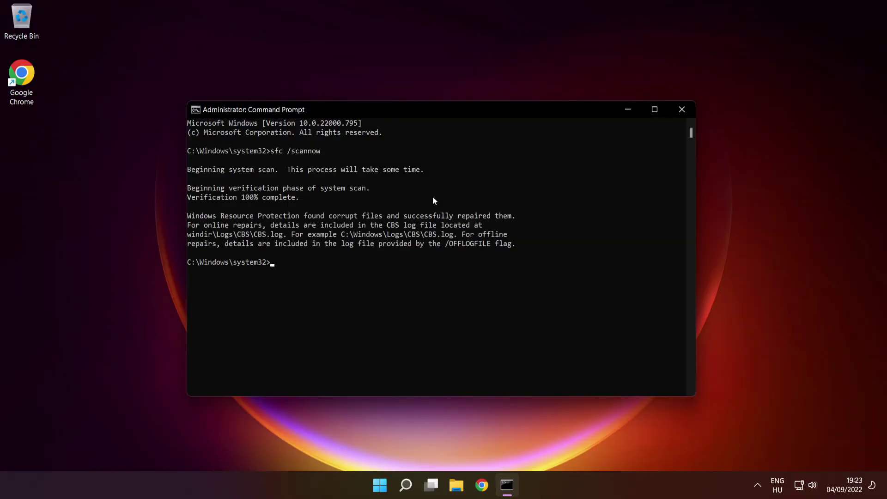
- Close Command Prompt and bring up the Start menu power options to restart
click(683, 113)
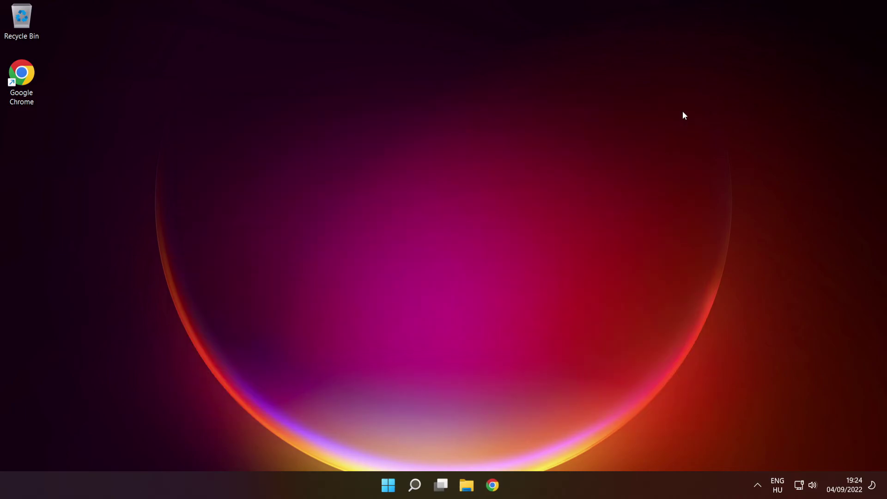
click(393, 484)
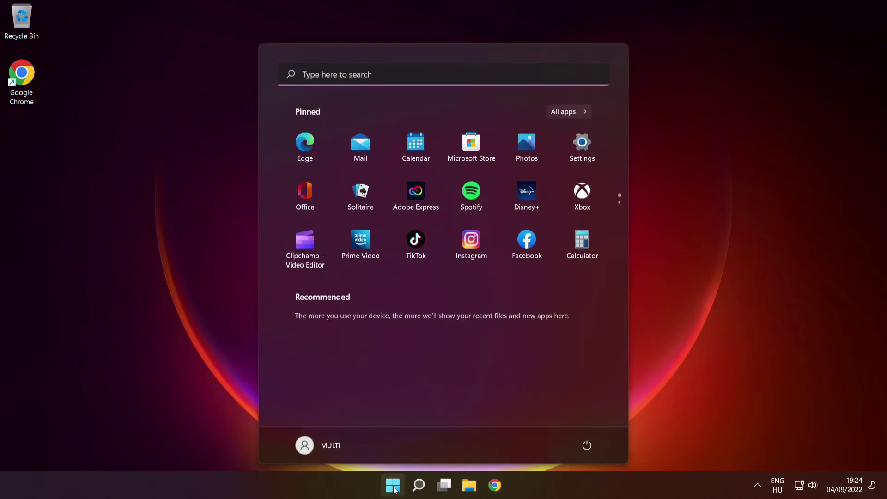
click(588, 447)
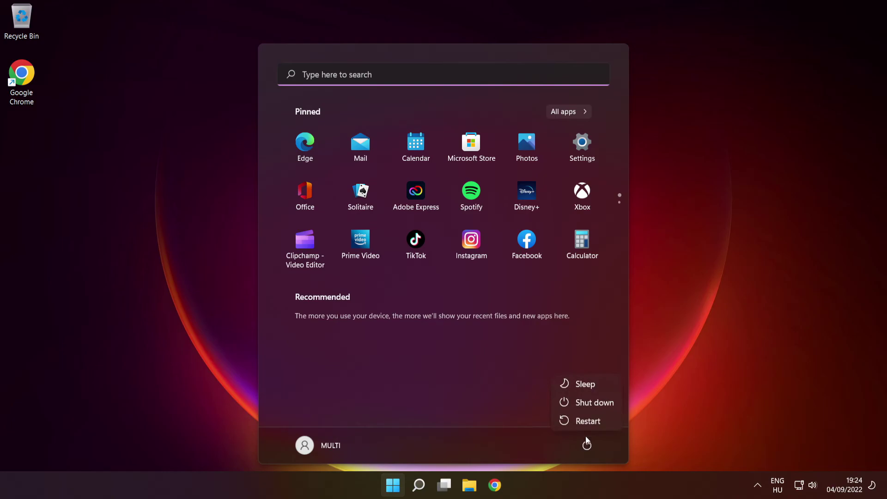